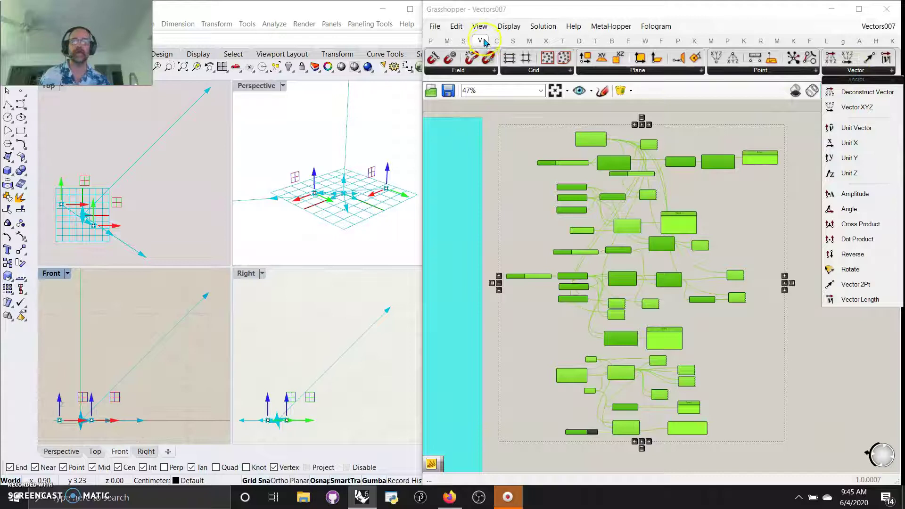
- Restrict the Rhino preview to selected components and clear the canvas selection
left_click(889, 95)
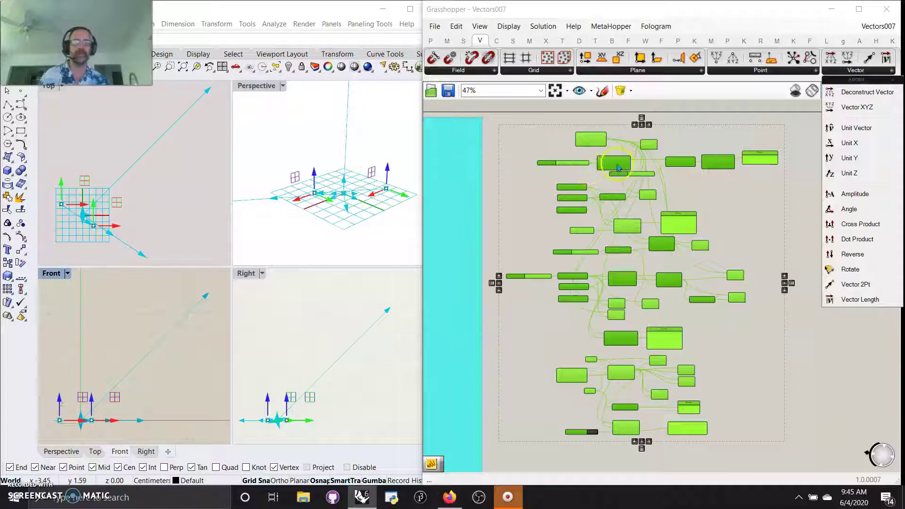
left_click(579, 41)
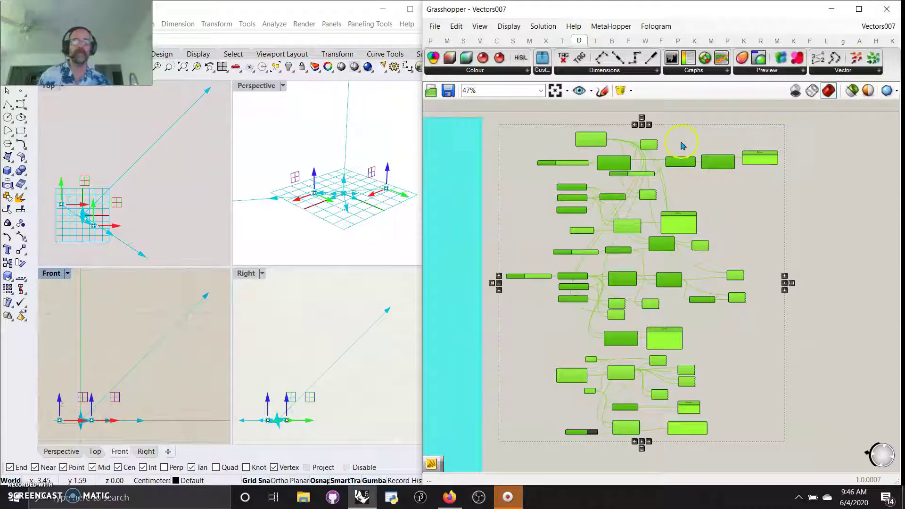
scroll(595, 191, "up", 1)
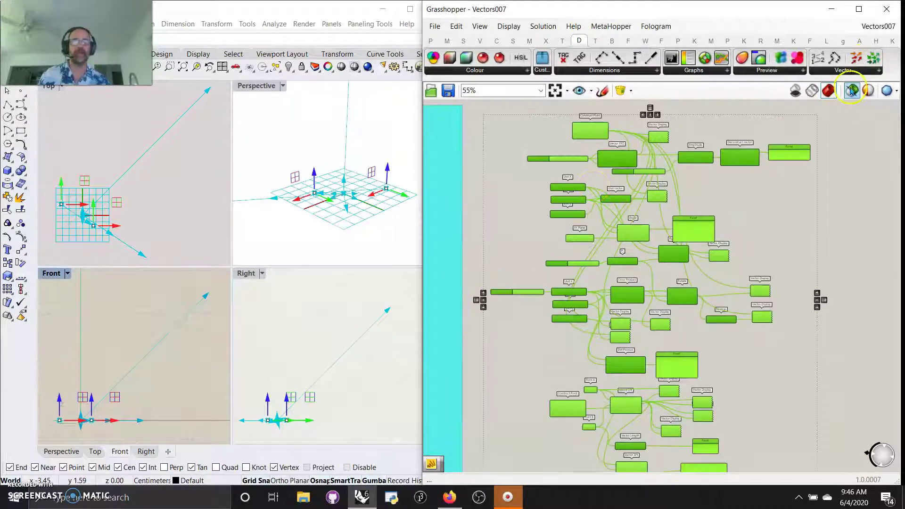
left_click(530, 140)
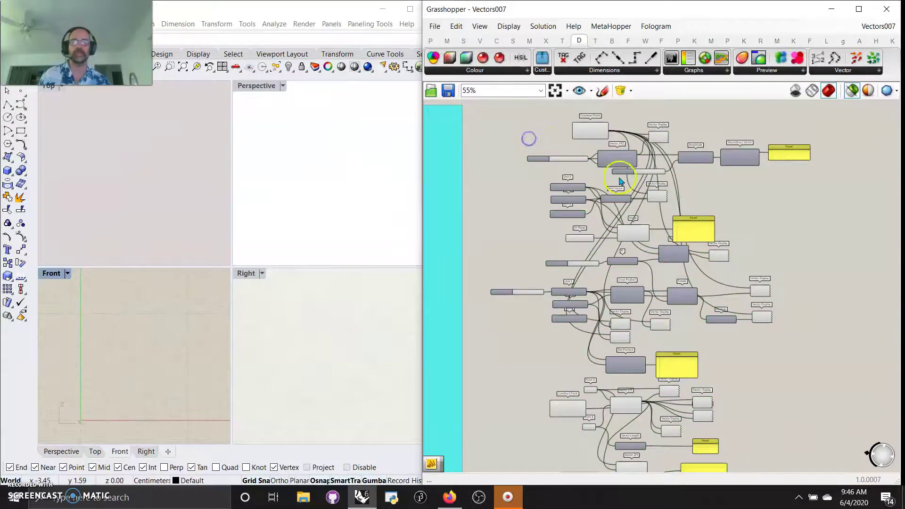
scroll(613, 184, "up", 6)
right_click_drag(574, 191, 582, 383)
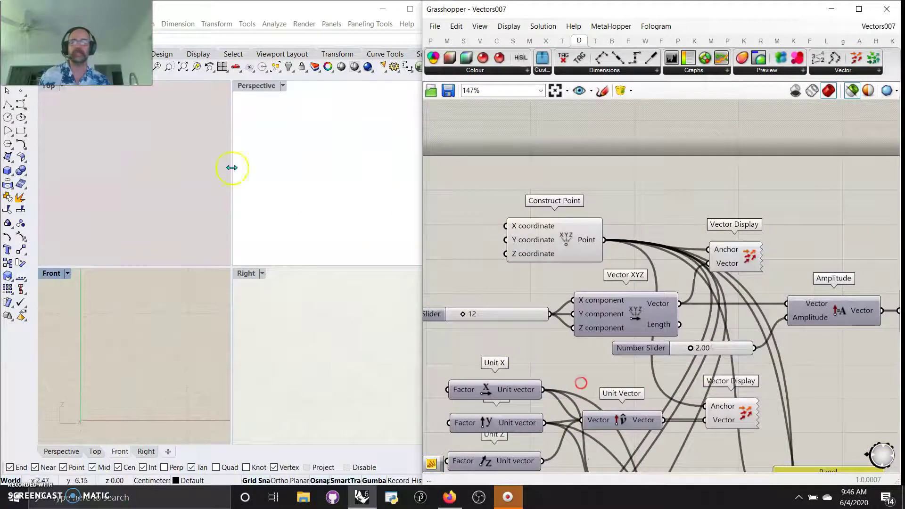
- Maximise the Perspective viewport and set its display mode to Shaded
double_click(263, 87)
left_click(62, 86)
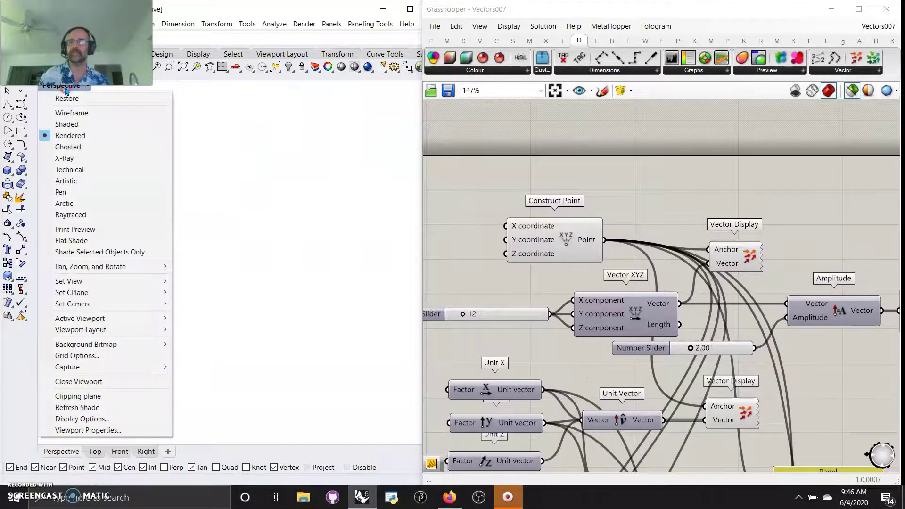
left_click(59, 121)
mouse_move(217, 317)
right_mouse_down()
mouse_move(287, 324)
mouse_move(221, 321)
mouse_move(234, 322)
right_mouse_up()
- Preview the Construct Point component and review the available Point and Vector components
left_click(564, 249)
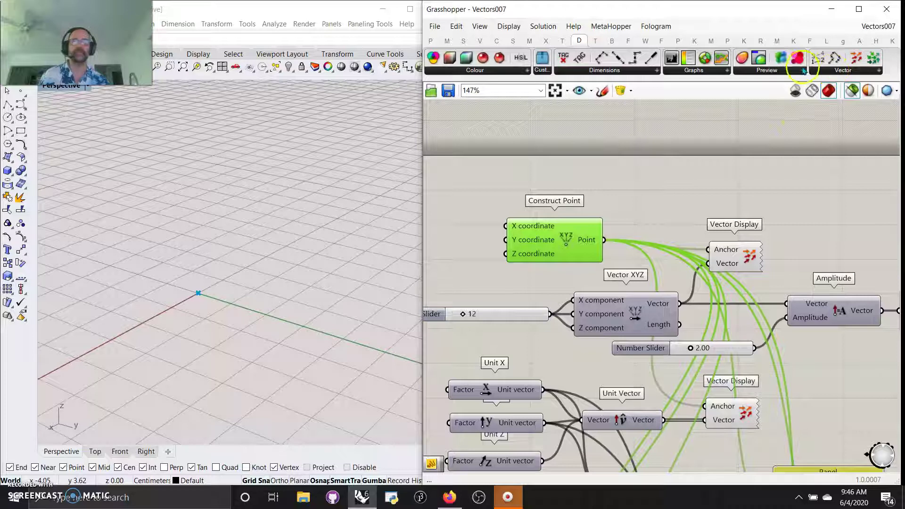
left_click(481, 41)
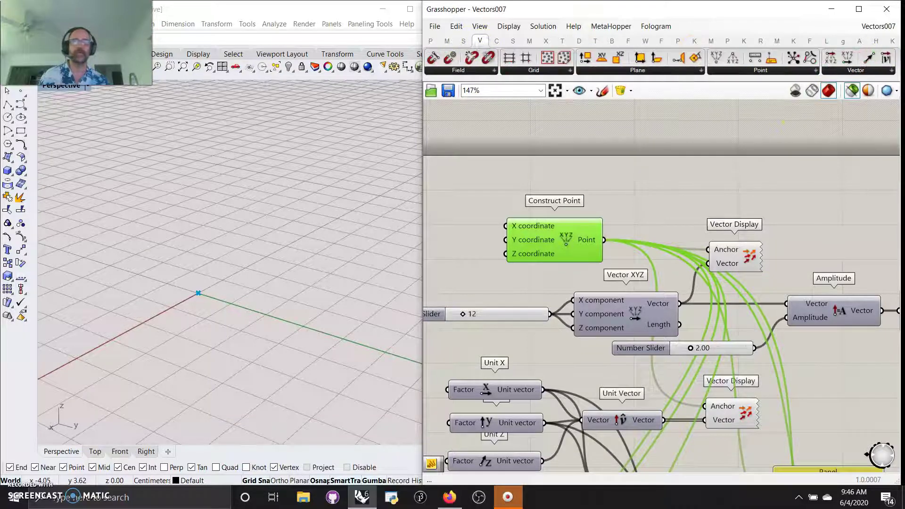
left_click(759, 70)
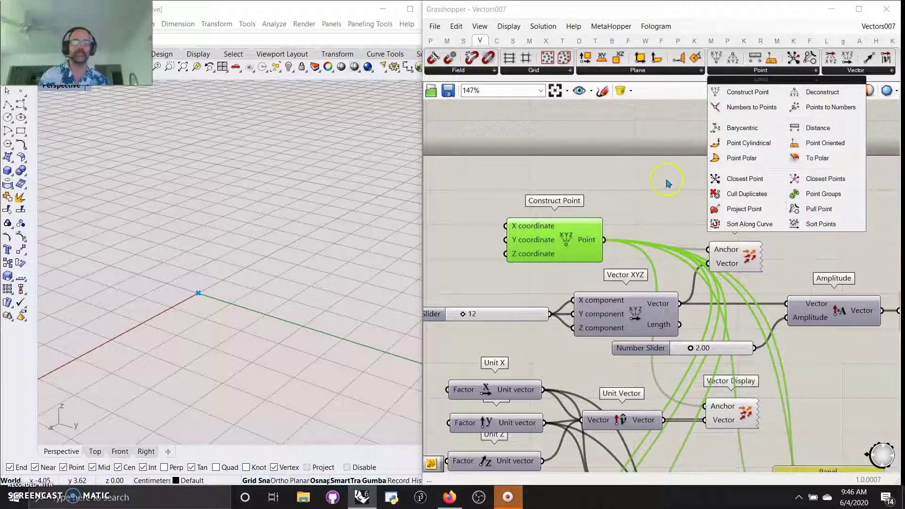
left_click(667, 150)
left_click(856, 71)
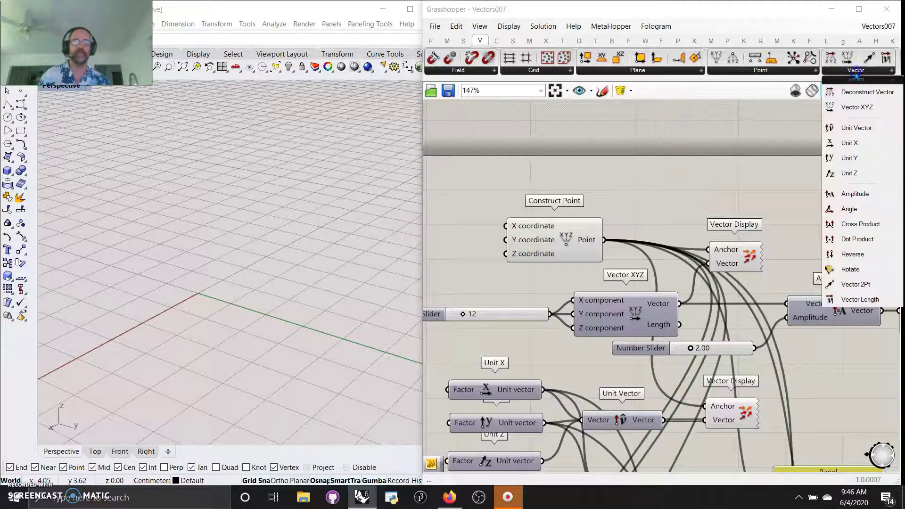
left_click(561, 250)
right_click_drag(657, 217, 662, 188)
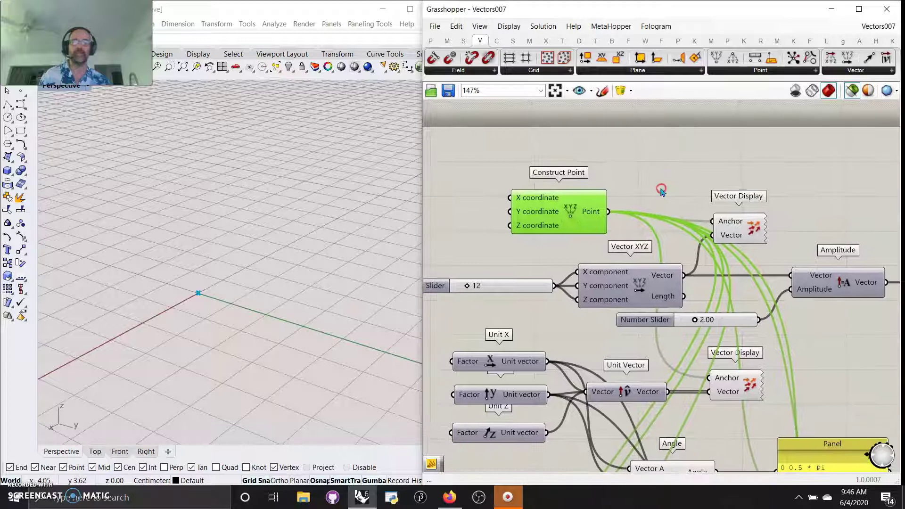
- Space out the Construct Point, Vector XYZ, first Vector Display and number slider components at the top of the definition
left_click_drag(742, 236, 749, 201)
mouse_move(345, 231)
right_mouse_down()
mouse_move(347, 245)
mouse_move(339, 243)
right_mouse_up()
left_click_drag(637, 284, 642, 278)
right_click_drag(779, 250, 694, 260)
scroll(686, 258, "down", 3)
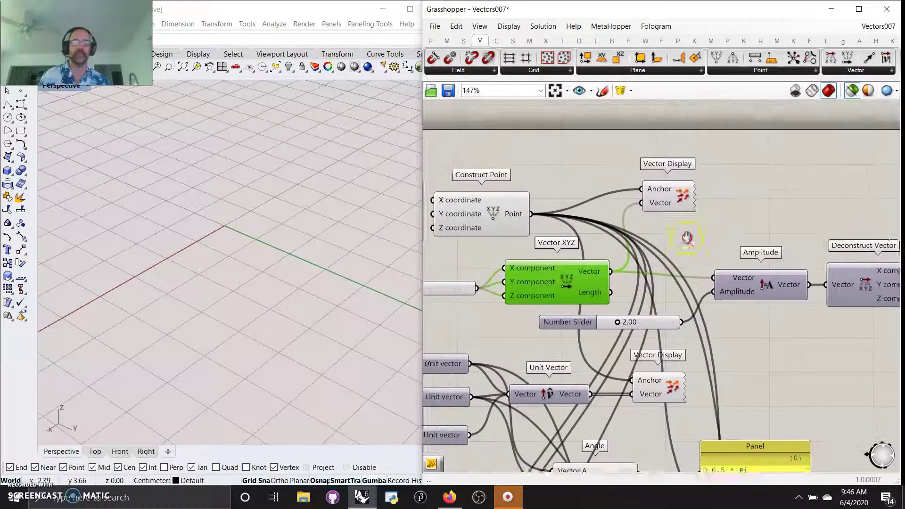
left_click_drag(525, 223, 516, 211)
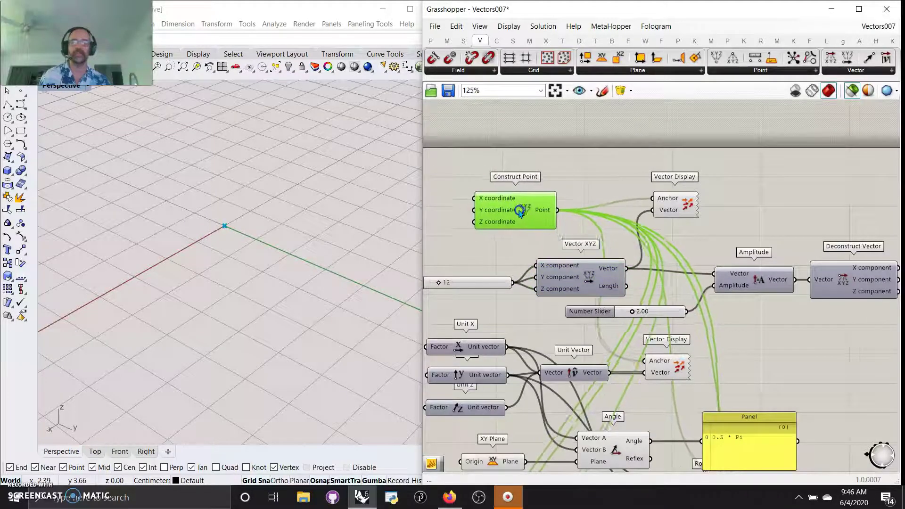
left_click_drag(681, 206, 719, 202)
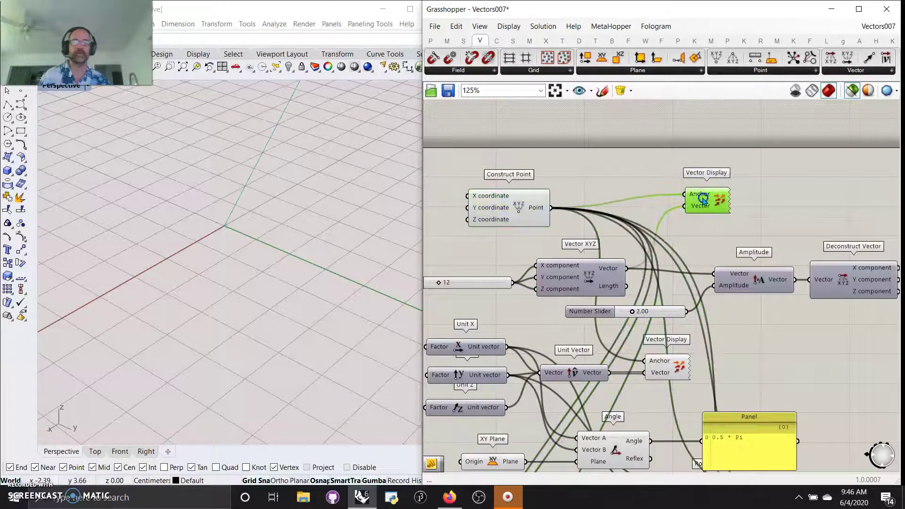
left_click_drag(582, 287, 596, 280)
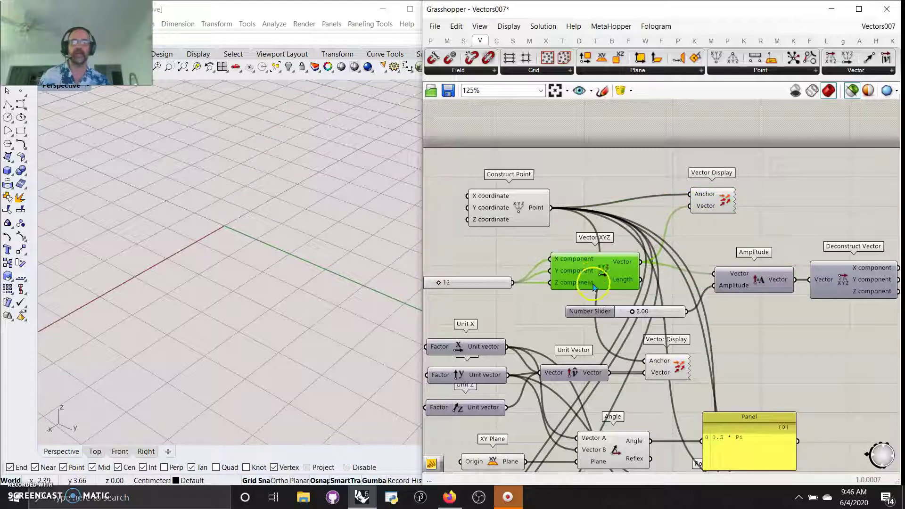
left_click_drag(488, 288, 493, 276)
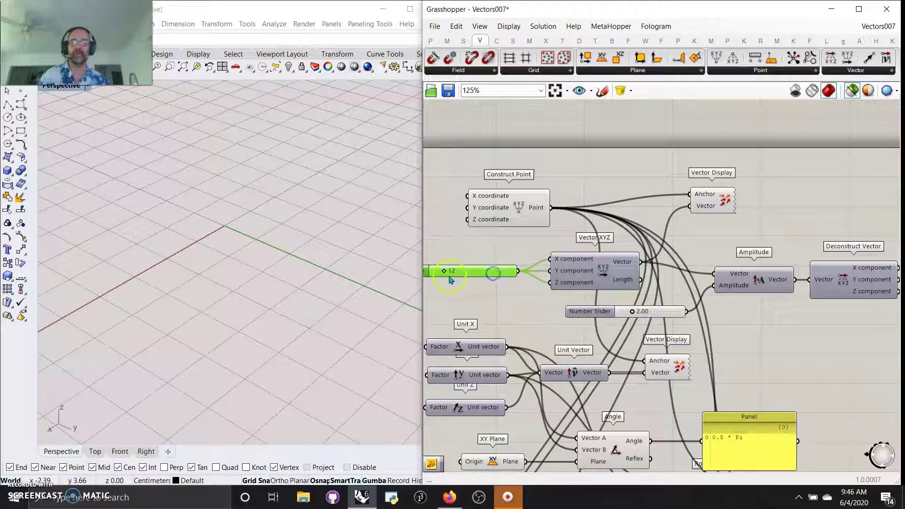
- Preview the Vector Display fed by Vector XYZ and set the slider driving its components to 10
left_click(594, 281)
left_click(709, 204)
right_click_drag(253, 233, 280, 259)
right_click_drag(380, 281, 332, 285)
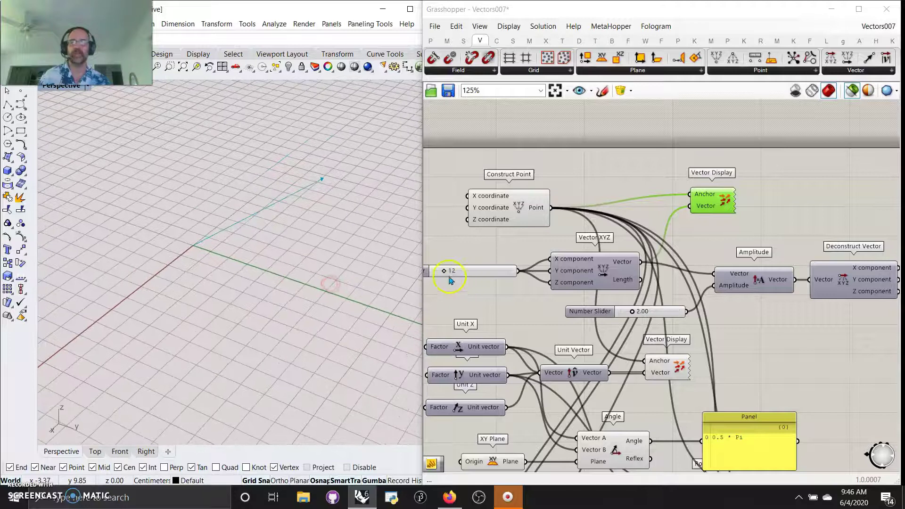
left_click_drag(447, 273, 444, 273)
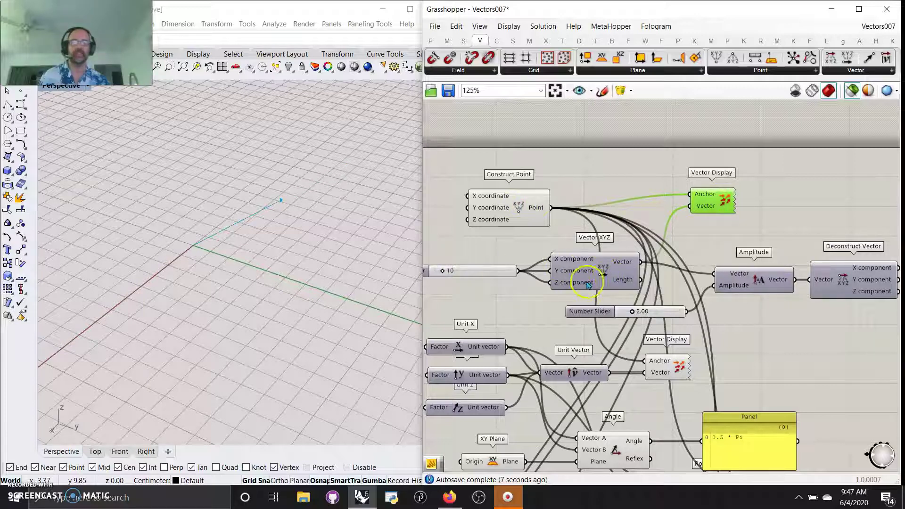
- Move Construct Point farther away from Vector XYZ and preview the vector's display again
left_click_drag(515, 210, 492, 187)
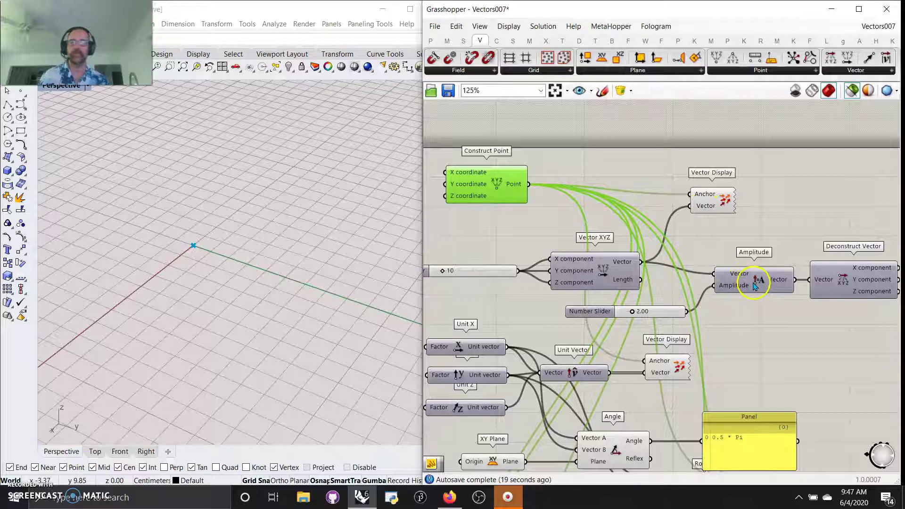
left_click(604, 273)
left_click(717, 212)
- Duplicate the Vector Display above Deconstruct Vector, feeding it the constructed point and the Amplitude vector
right_click_drag(808, 344, 701, 406)
left_click(707, 286)
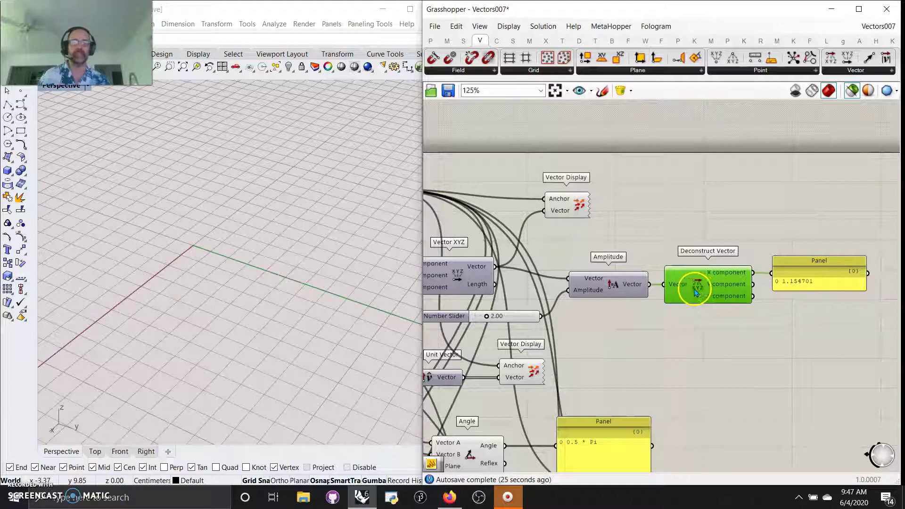
left_click(615, 289)
left_click(579, 202)
left_click_drag(581, 203, 762, 223, "alt")
- Set the number slider feeding Amplitude to 10.00
right_click_drag(545, 310, 711, 300)
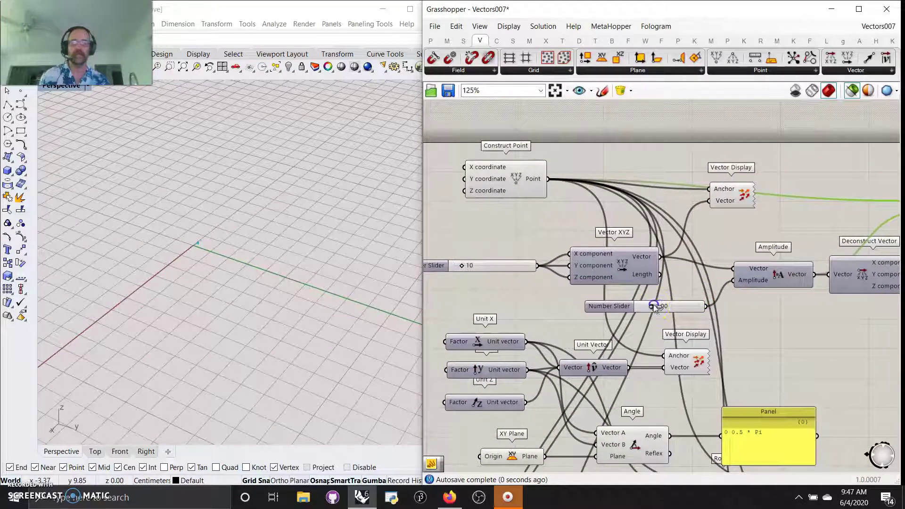
left_click_drag(677, 307, 703, 310)
right_click_drag(789, 332, 729, 281)
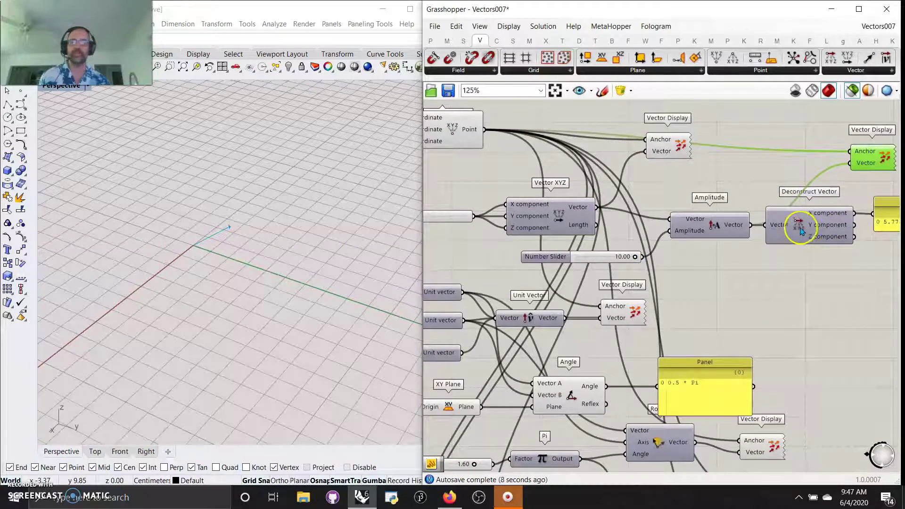
- Nudge the panel beside Deconstruct Vector and set the Amplitude slider to 8.72
right_click_drag(823, 289, 738, 302)
mouse_move(788, 242)
left_mouse_down()
mouse_move(769, 238)
mouse_move(793, 234)
left_mouse_up()
right_click_drag(680, 309, 751, 322)
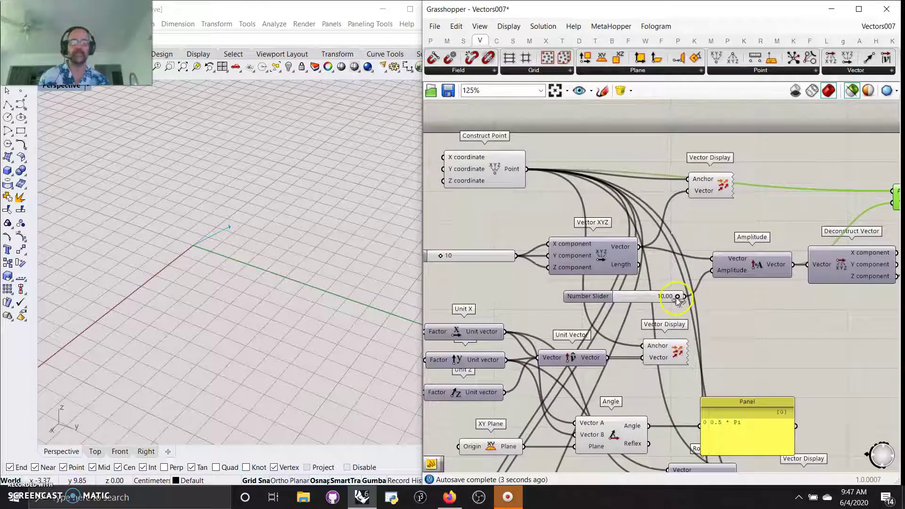
- Duplicate the slider driving Vector XYZ, set the copy to 34 and connect it to the Y component
left_click(470, 259)
key("ctrl+c")
key("ctrl+v")
left_click_drag(478, 262, 561, 276)
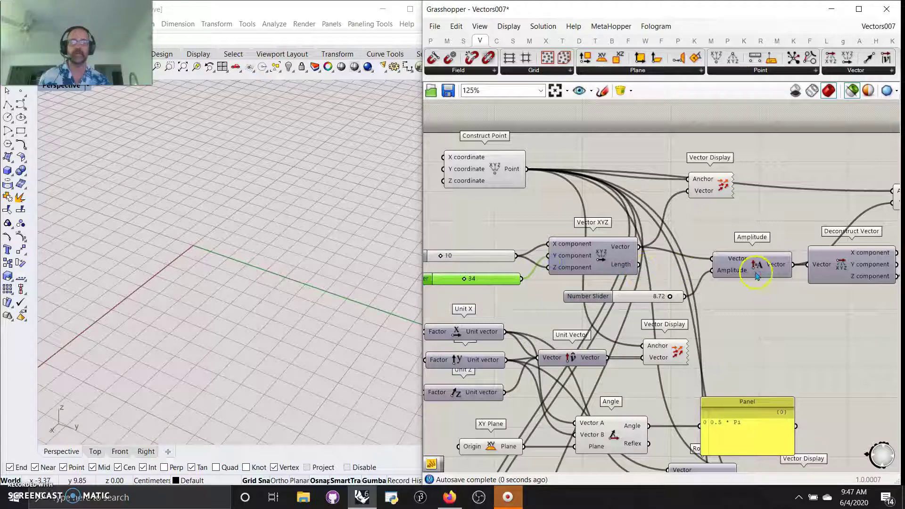
- Feed the panel beside Deconstruct Vector from the Y component, and replace that source with the Z component
right_click_drag(757, 276, 573, 240)
left_click_drag(707, 230, 737, 226)
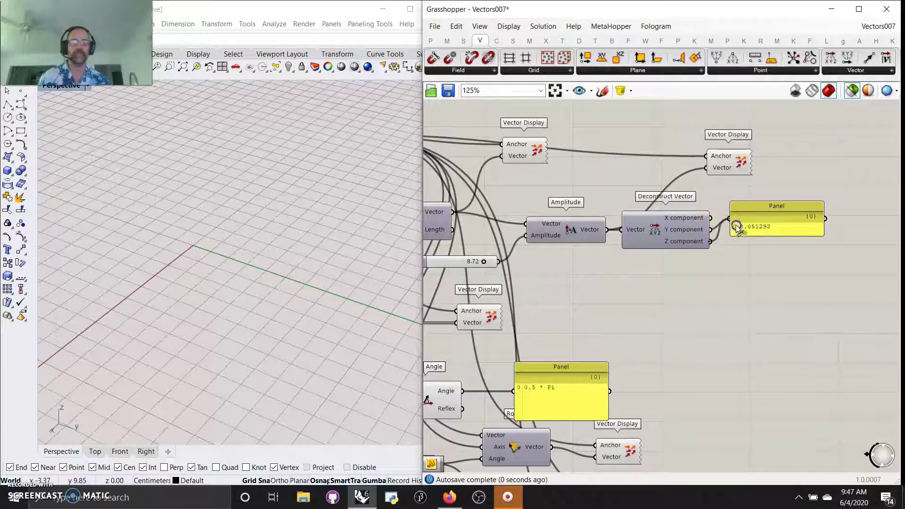
right_click_drag(619, 309, 723, 296)
left_click(868, 222)
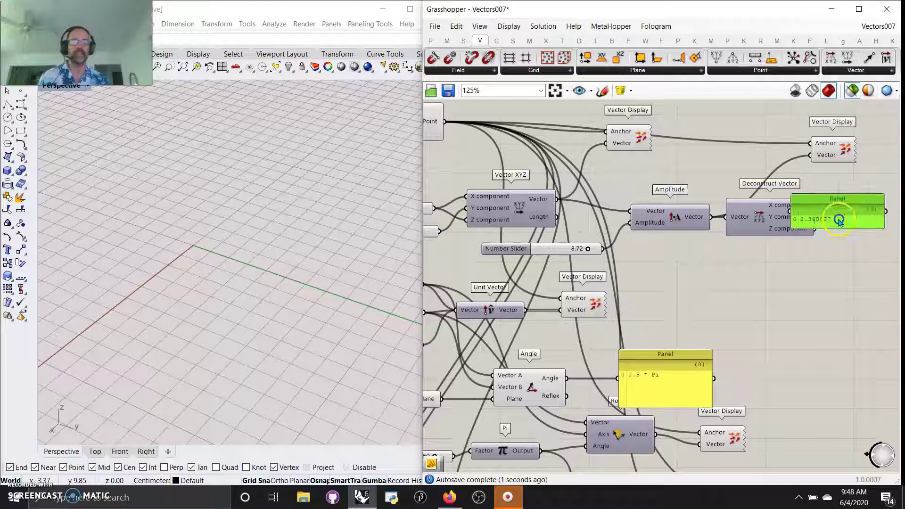
- Add a Param Viewer below the panel and connect Deconstruct Vector's Z component to it
right_click_drag(833, 285, 692, 258)
left_click(425, 41)
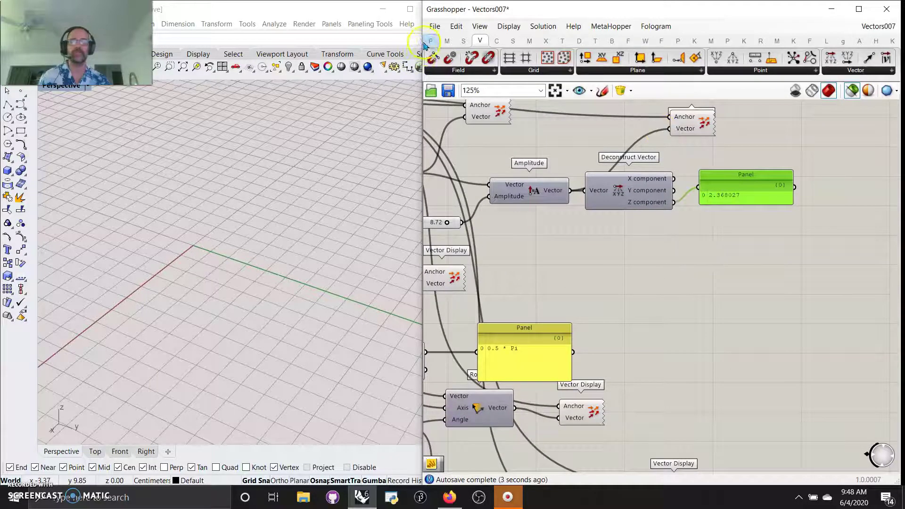
left_click_drag(747, 233, 740, 247)
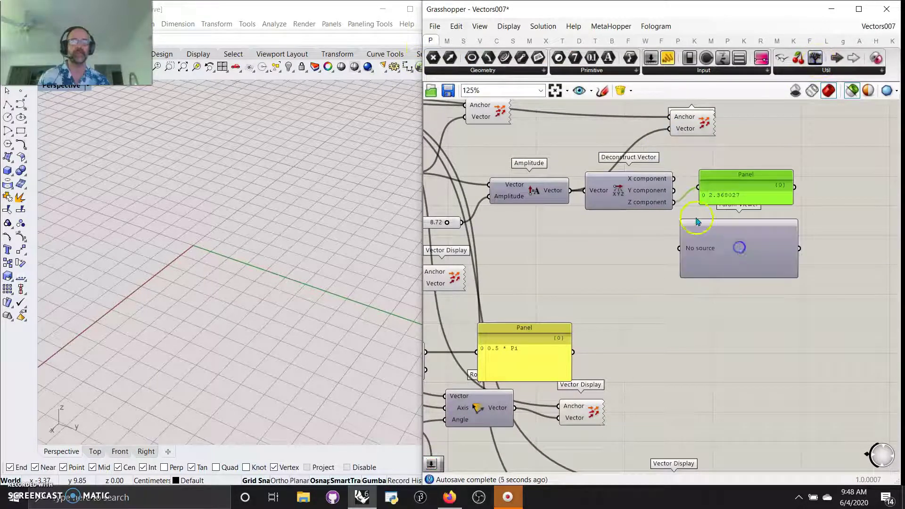
left_click_drag(675, 202, 679, 248)
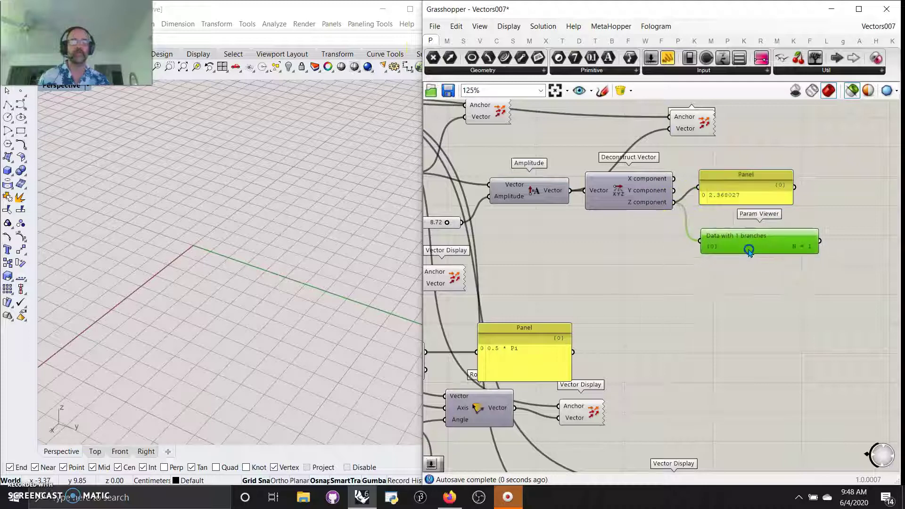
- Duplicate the Vector Display next to the Unit Vector component, placing the copy beside the original
right_click_drag(598, 299, 772, 306)
right_click_drag(716, 298, 738, 286)
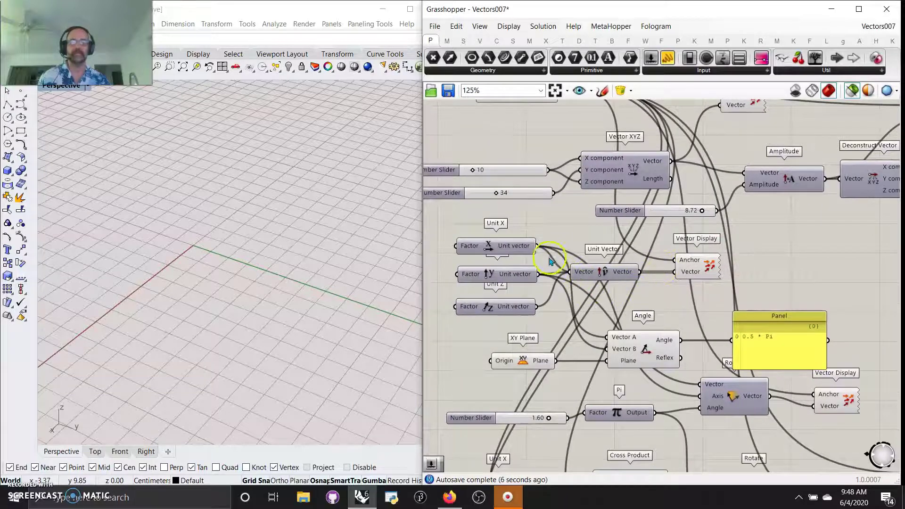
left_click_drag(602, 275, 605, 279)
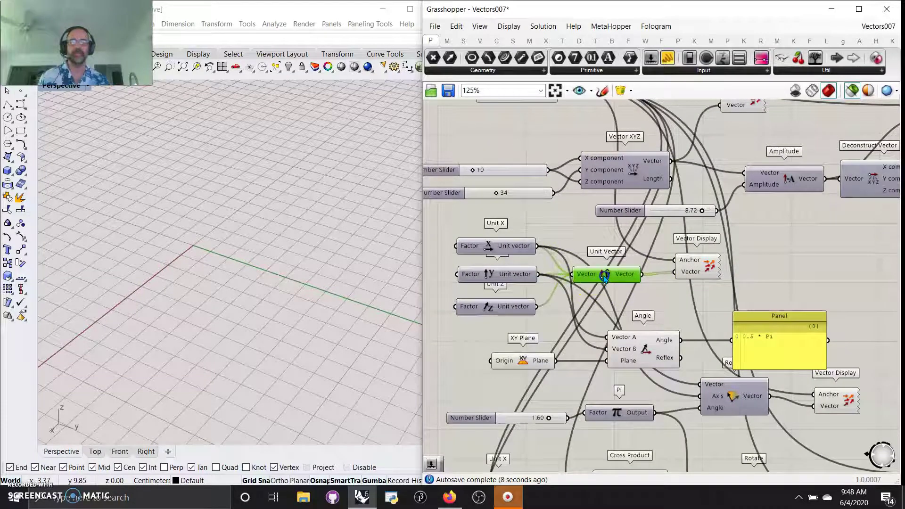
left_click(509, 250)
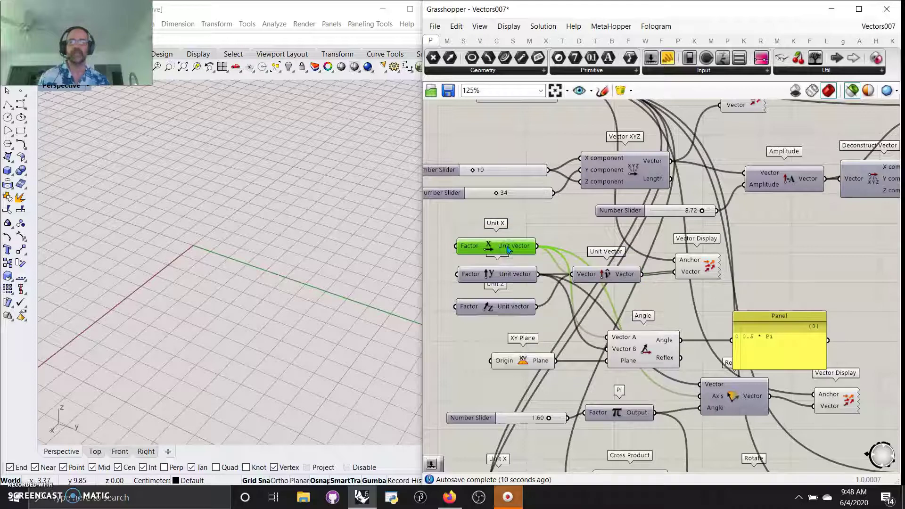
left_click_drag(702, 271, 803, 253)
- Connect Unit X, Unit Y, Unit Z and finally the Unit Vector output in turn to the duplicated Vector Display's vector input
left_click_drag(539, 246, 782, 246)
scroll(161, 259, "up", 3)
left_click_drag(538, 274, 782, 257)
left_click(619, 319)
left_click_drag(538, 307, 783, 259)
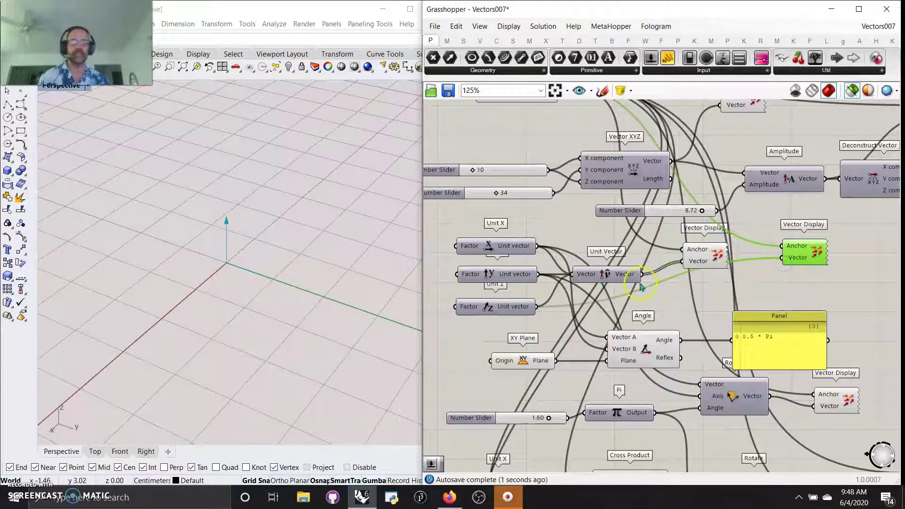
left_click(629, 275)
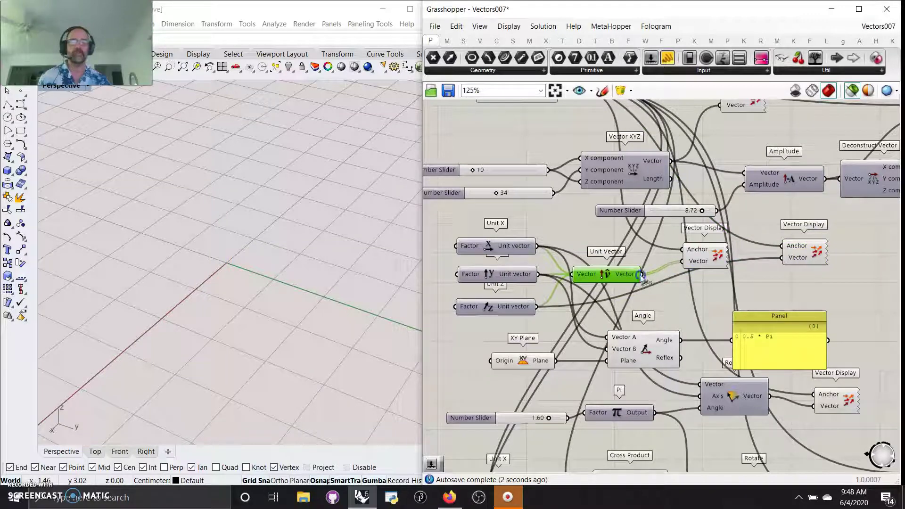
left_click_drag(653, 276, 782, 258)
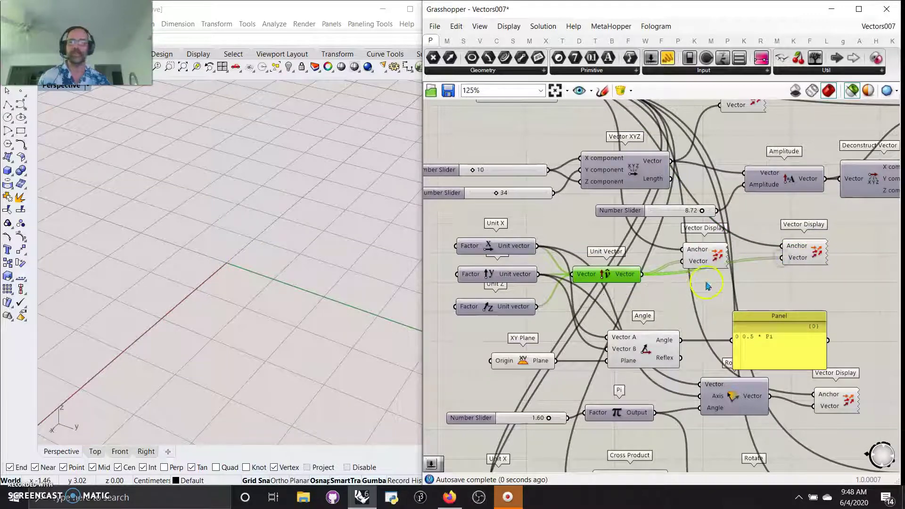
- Preview the unit vectors through the original Vector Display, inspect the Unit Vector output, and nudge the Unit Vector component slightly
left_click(698, 259)
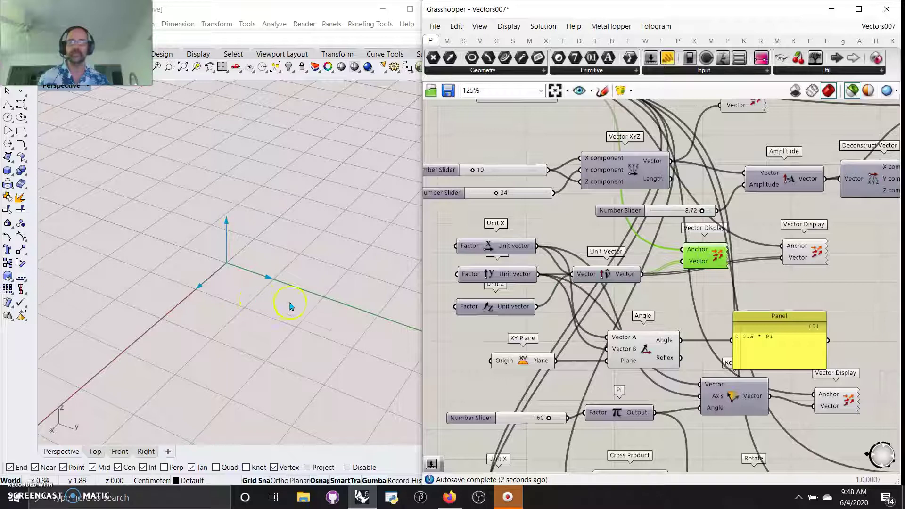
mouse_move(623, 278)
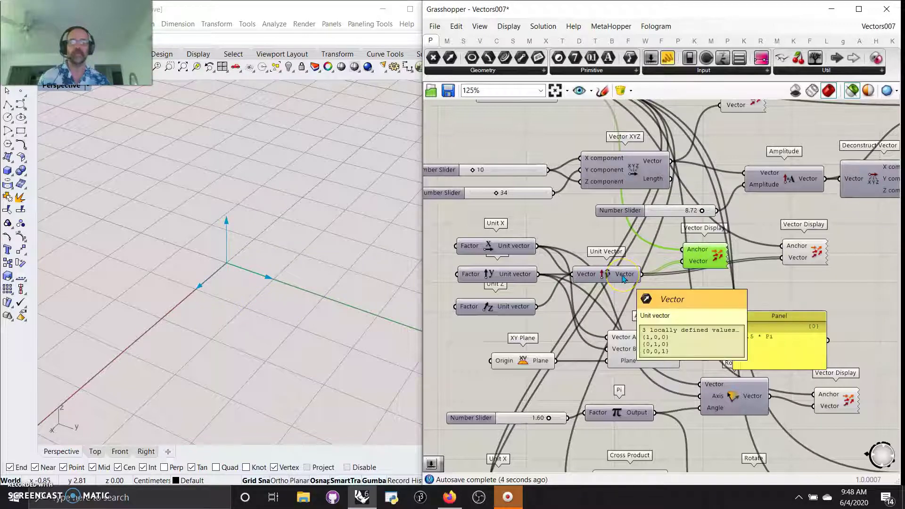
left_click_drag(603, 273, 613, 264)
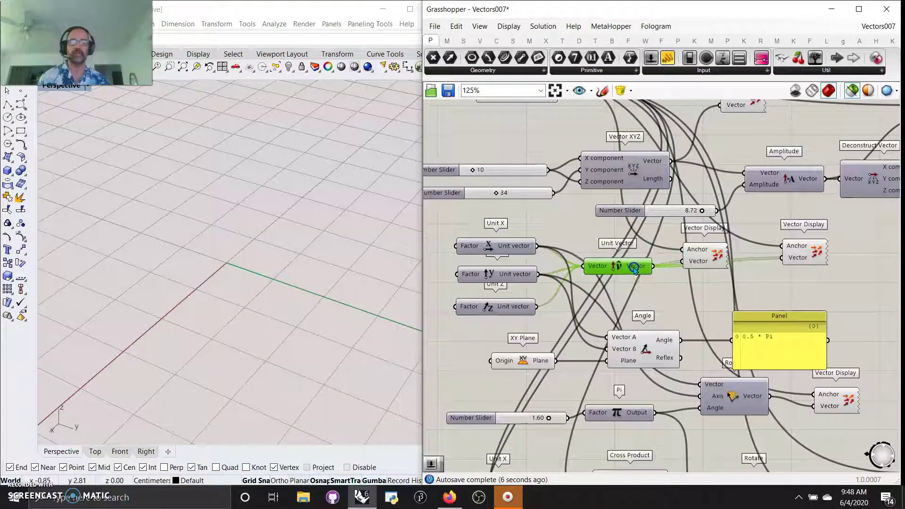
- Examine the Angle component with its two vector inputs, the XY Plane feeding it and the panel showing its angle
right_click_drag(616, 304, 568, 204)
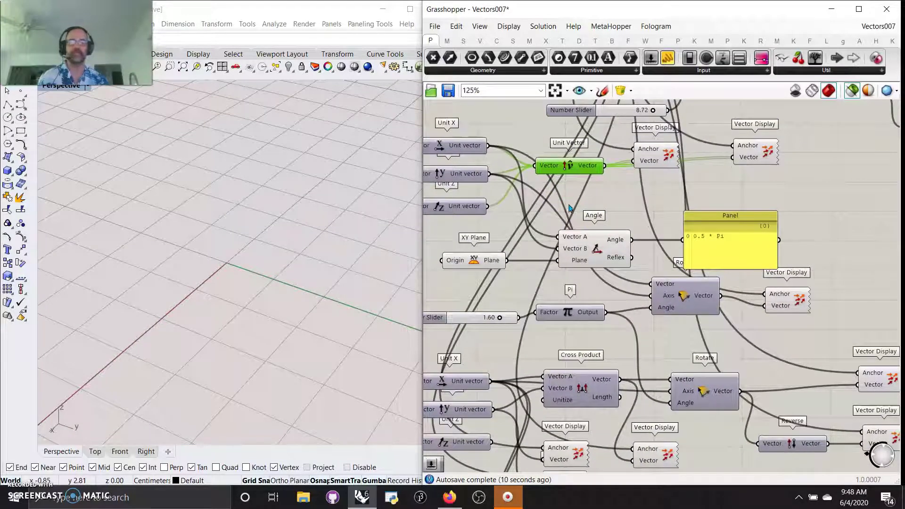
left_click(486, 267)
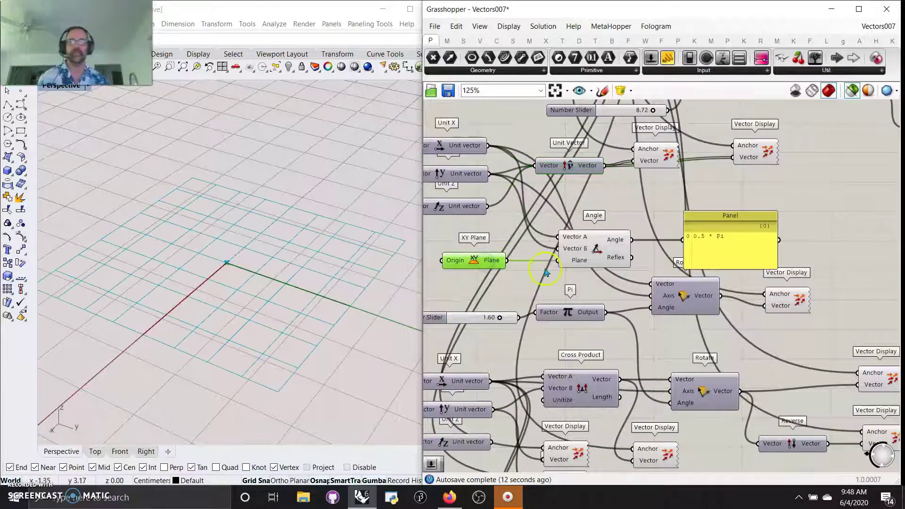
left_click(595, 253)
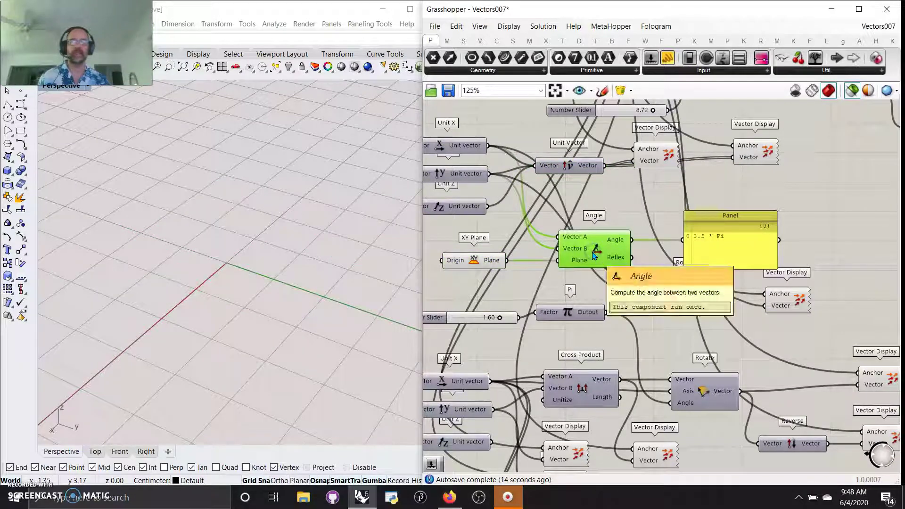
right_click_drag(653, 217, 666, 241)
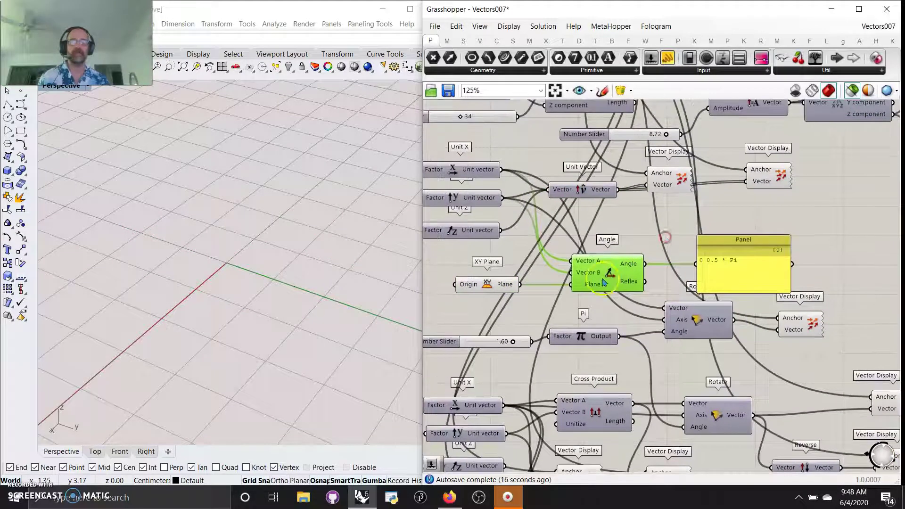
left_click(495, 283)
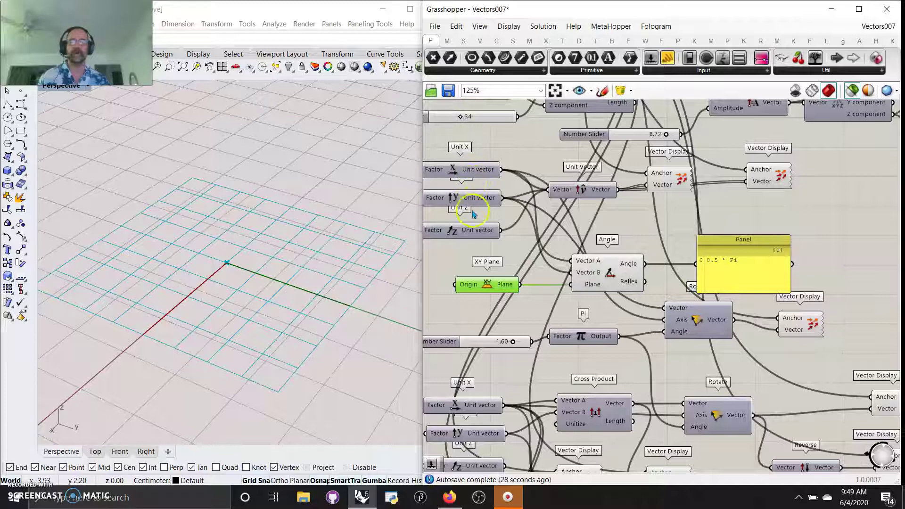
mouse_move(470, 237)
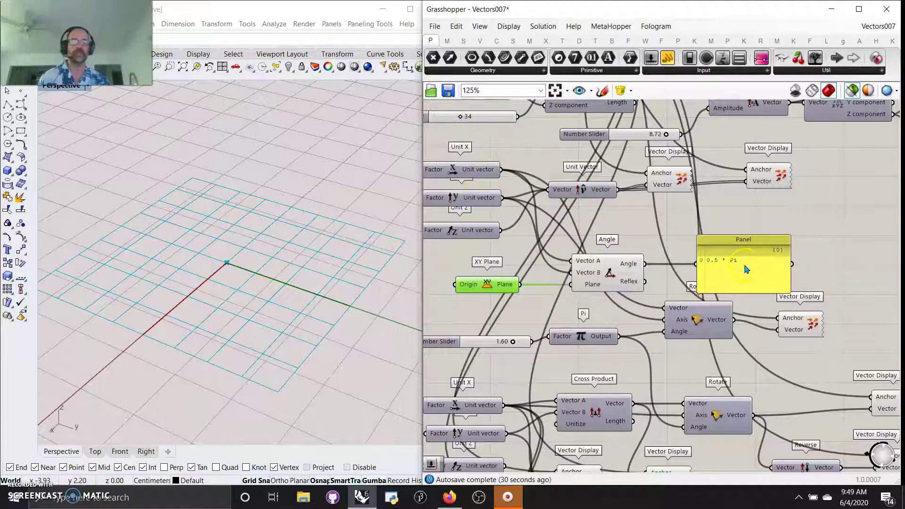
right_click_drag(821, 280, 842, 236)
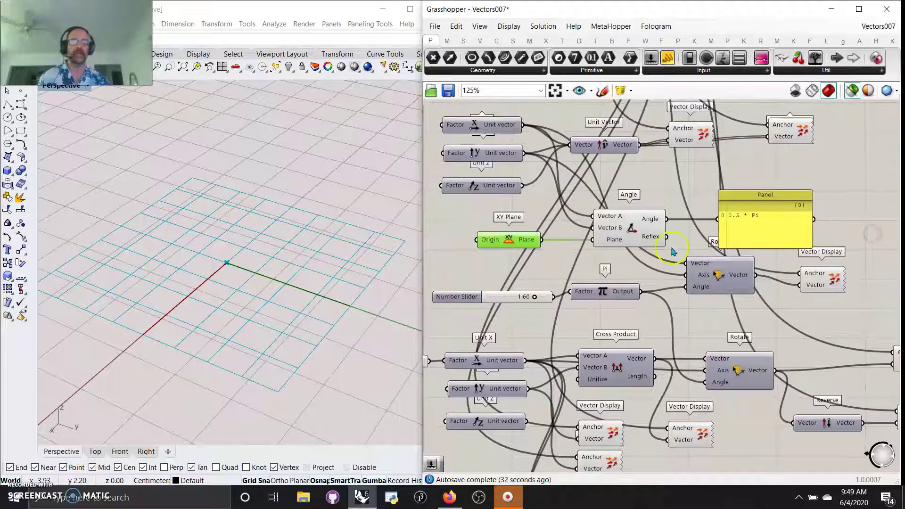
- Nudge the Rotate component fed by Pi slightly downward and preview its rotated vector in the attached Vector Display
right_click_drag(656, 271, 620, 242)
left_click(691, 265)
left_click_drag(691, 265, 692, 273)
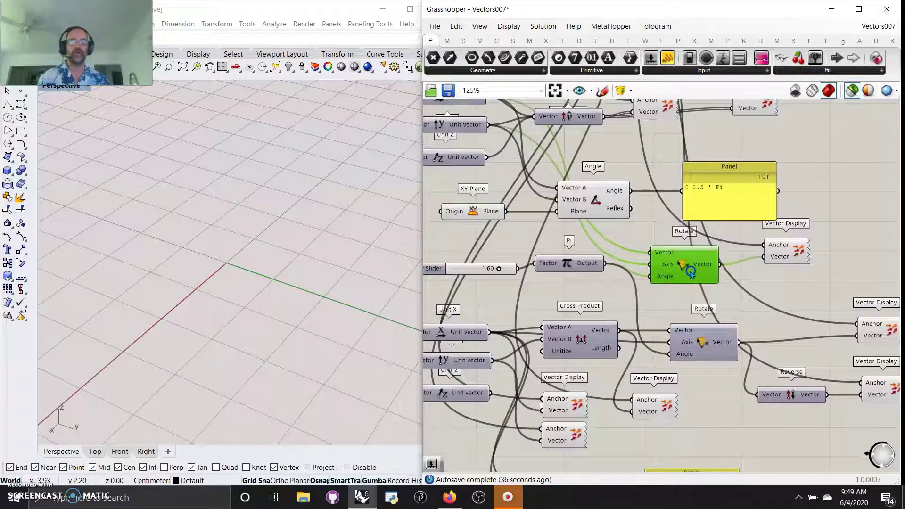
left_click(783, 251)
- Vary the number slider feeding Pi while watching the rotated vector from different angles, and leave it at 0.22
right_click_drag(566, 294, 639, 284)
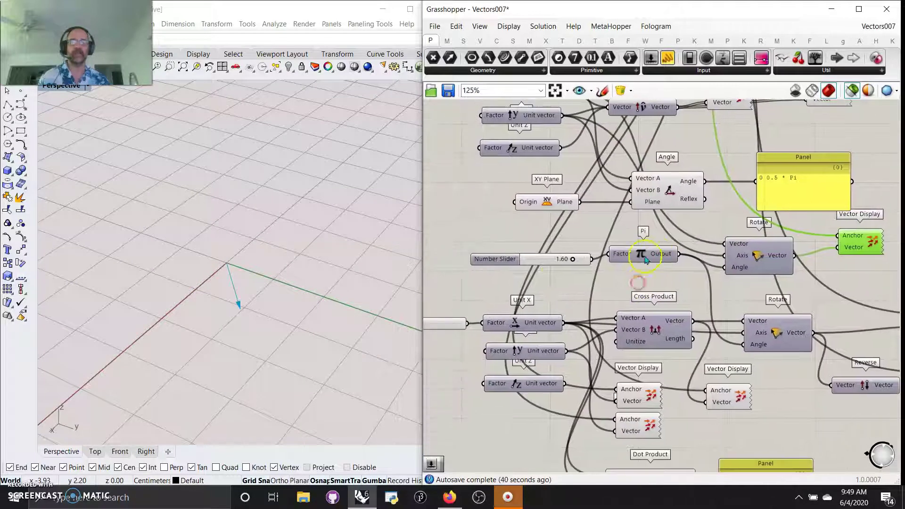
left_click_drag(573, 261, 519, 273)
right_click_drag(196, 361, 335, 335)
right_click_drag(283, 364, 111, 175)
right_click_drag(94, 410, 320, 293)
mouse_move(527, 260)
left_mouse_down()
mouse_move(586, 262)
mouse_move(535, 267)
left_mouse_up()
right_click_drag(639, 284, 623, 230)
- Preview the rotated cross product in its Vector Display and shift the Rotate component beside Cross Product slightly away from it
right_click_drag(556, 227, 635, 173)
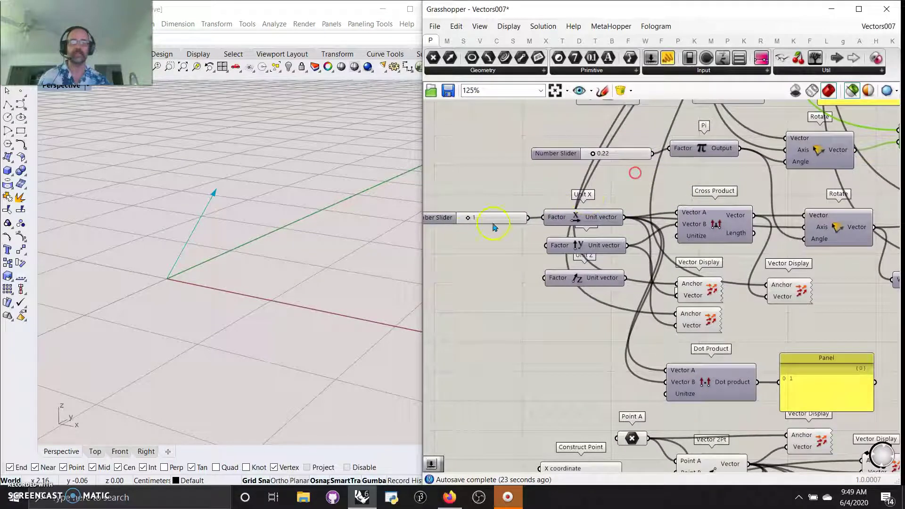
left_click(585, 213)
left_click(707, 227)
right_click_drag(754, 300, 611, 311)
left_click(866, 230)
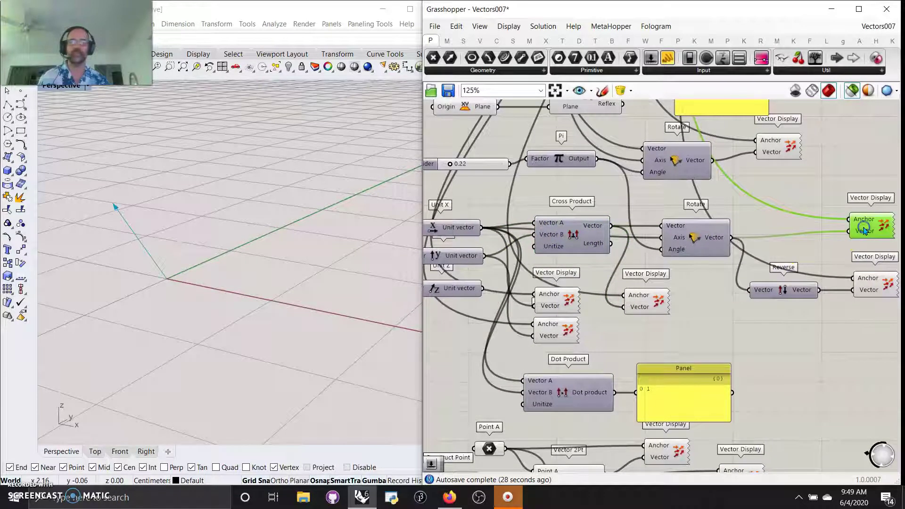
left_click_drag(712, 255, 724, 235)
left_click(604, 244)
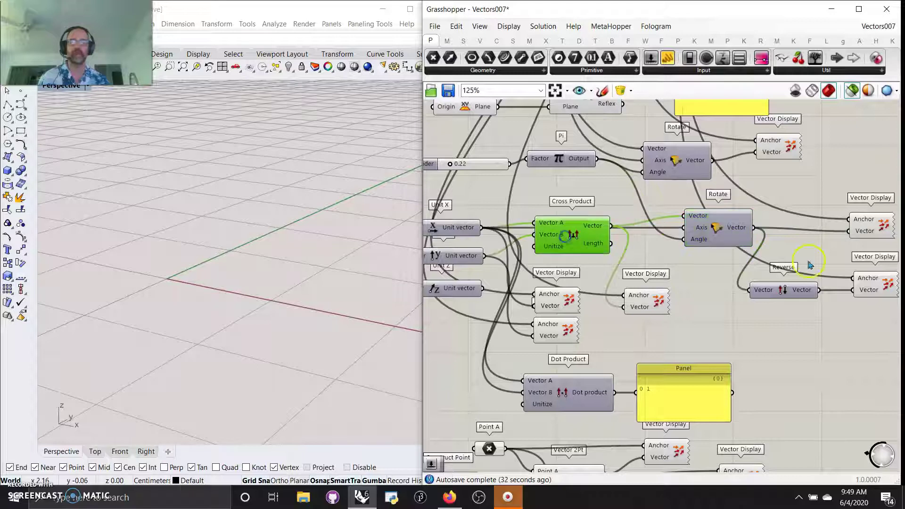
left_click(874, 224)
- Preview the three Vector Displays below Cross Product in turn: the X vector, the Y vector and their cross product
right_click_drag(687, 302, 754, 308)
right_click_drag(703, 283, 776, 299)
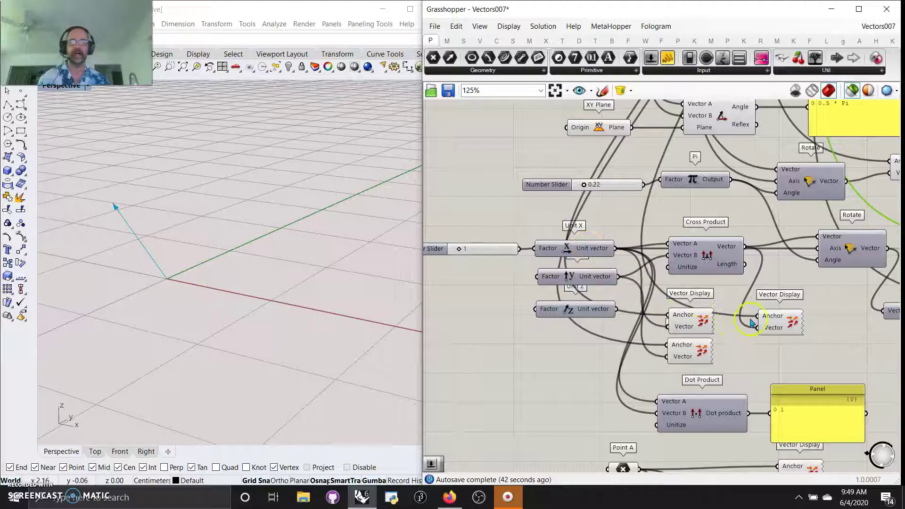
left_click(688, 321)
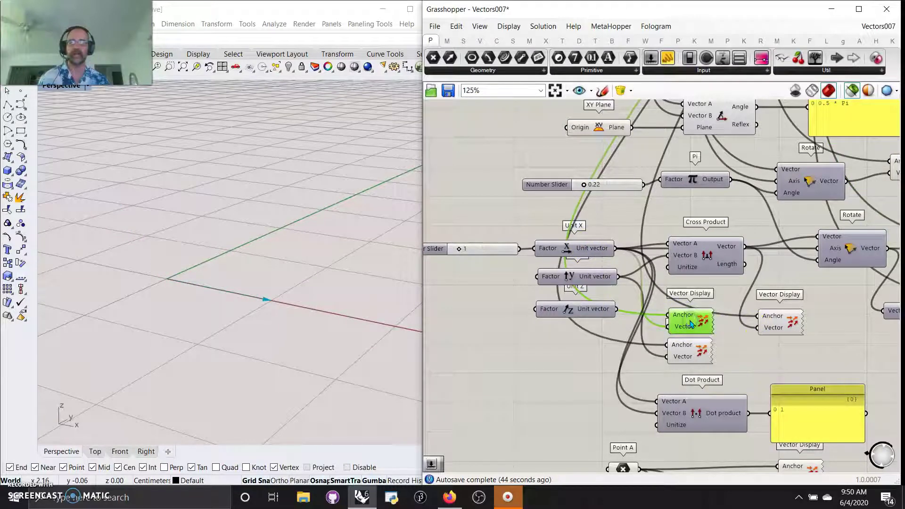
left_click(682, 355)
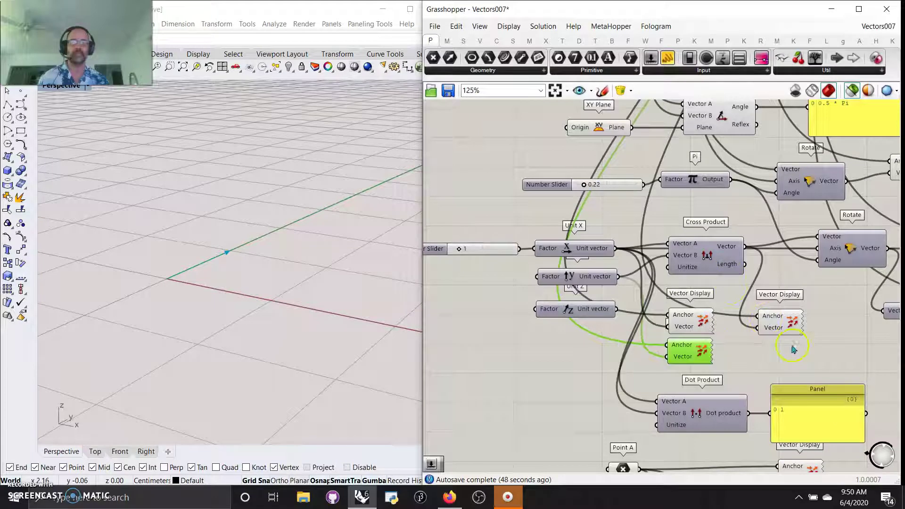
left_click(782, 330)
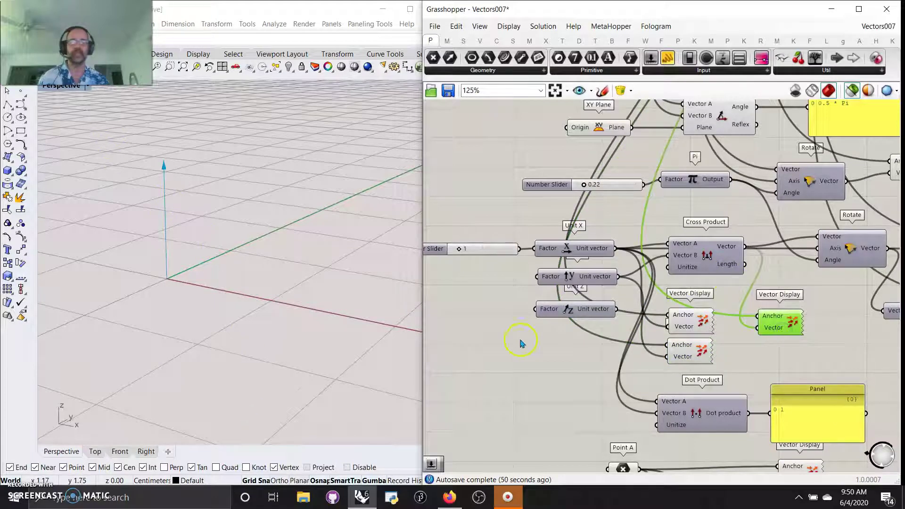
- Set the slider feeding Unit X to 3, view the whole cross product vector, and reduce the slider to 2
left_click_drag(458, 251, 465, 253)
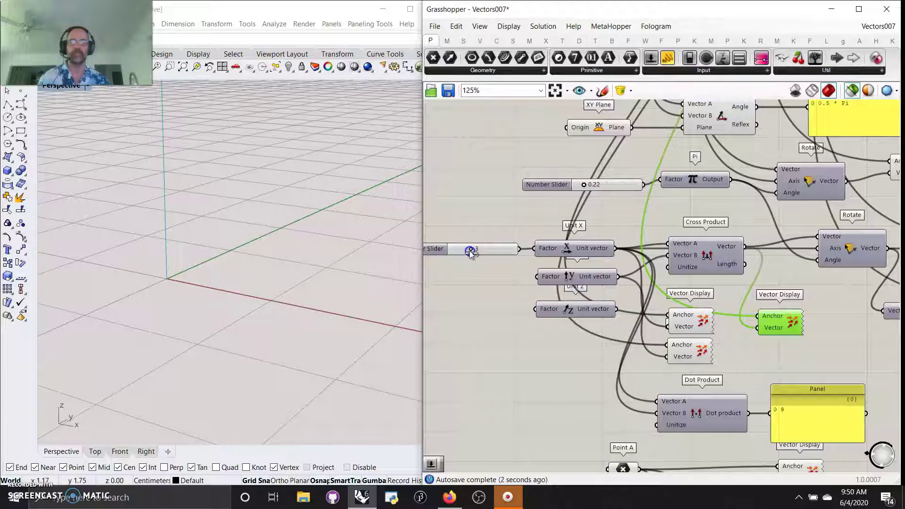
scroll(196, 215, "down", 8)
right_click_drag(196, 215, 193, 243)
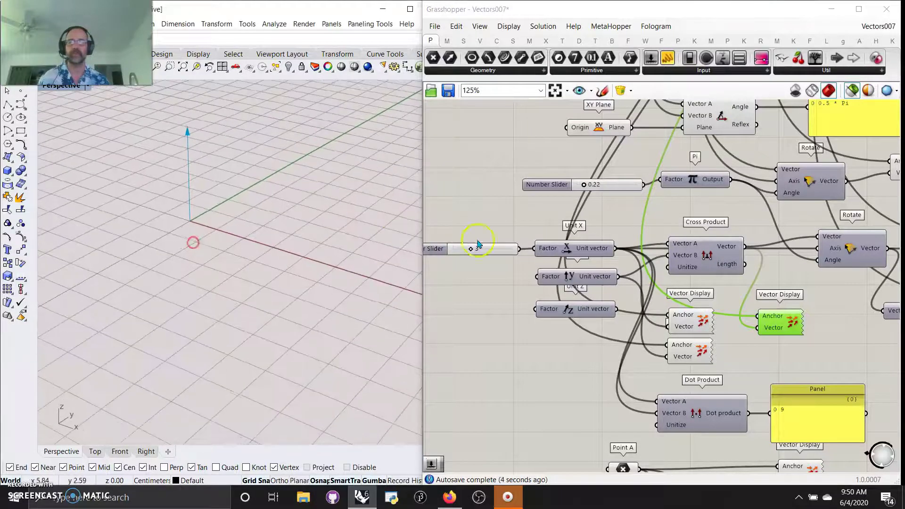
mouse_move(471, 250)
left_mouse_down()
mouse_move(481, 250)
mouse_move(470, 252)
left_mouse_up()
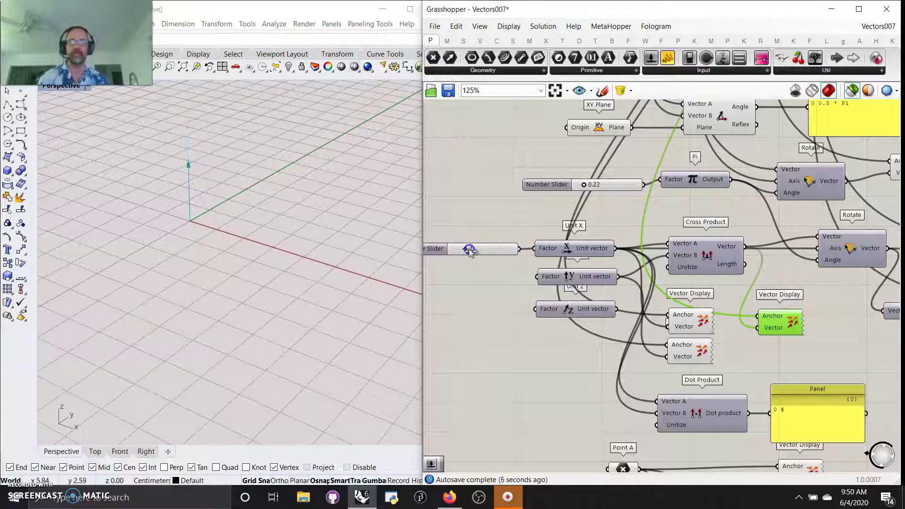
- Examine the Dot Product component, the vectors wired into it and the panel showing its result
right_click_drag(571, 380, 517, 321)
right_click_drag(741, 326, 716, 283)
left_click(642, 309)
right_click_drag(517, 311, 573, 341)
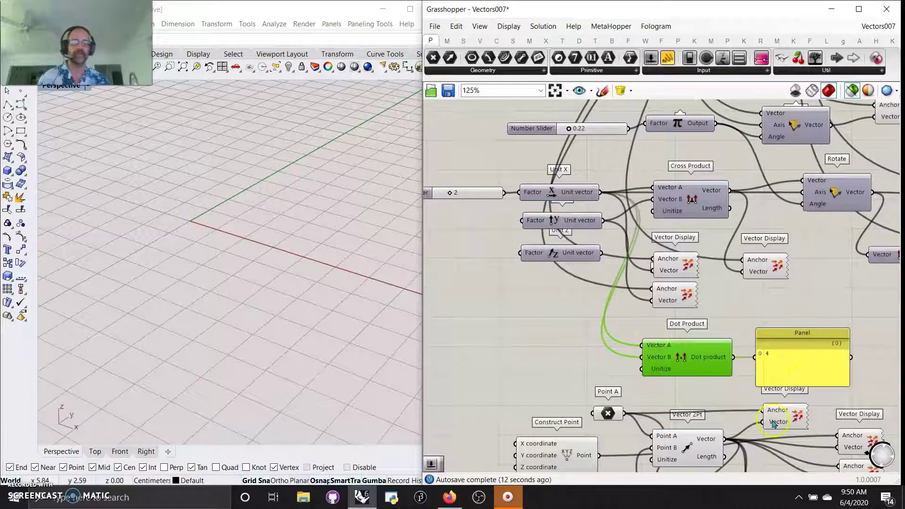
right_click_drag(881, 368, 812, 324)
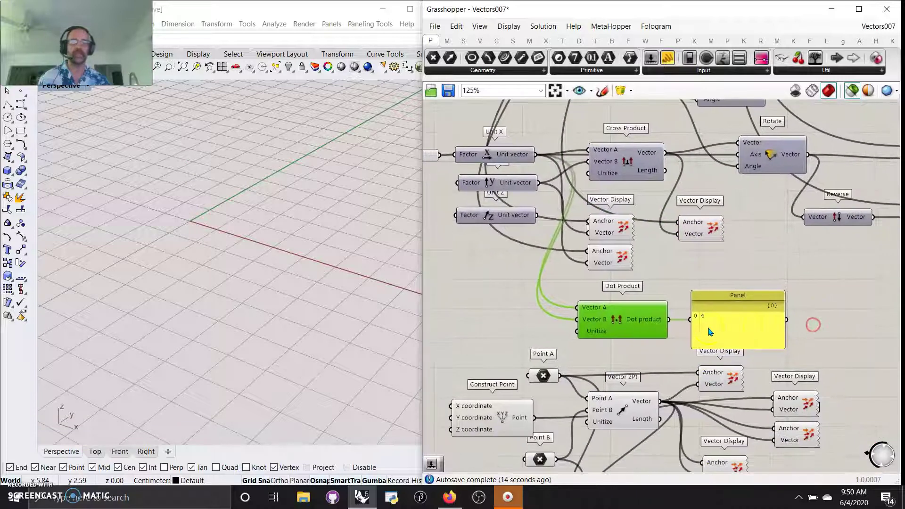
right_click_drag(635, 253, 674, 313)
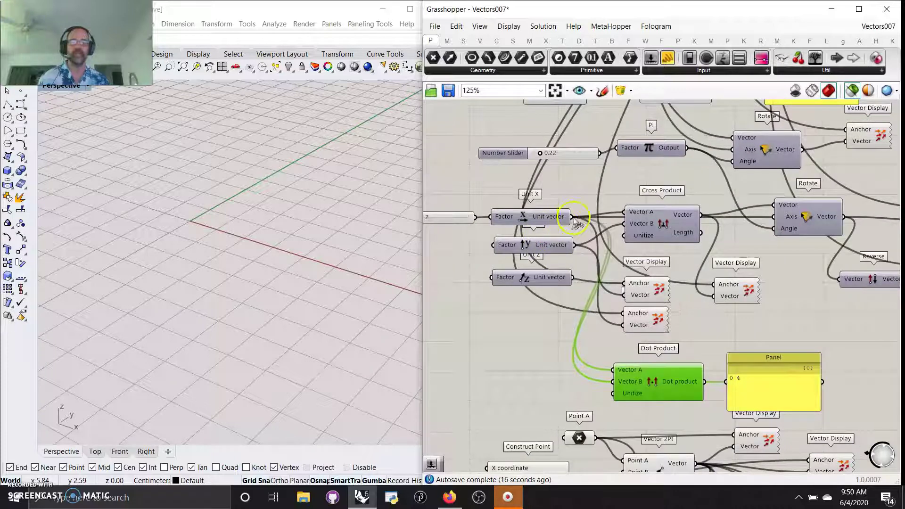
- Preview the Unit X vector in its Vector Display and vary its factor slider up to 5, ending at 4
left_click(556, 216)
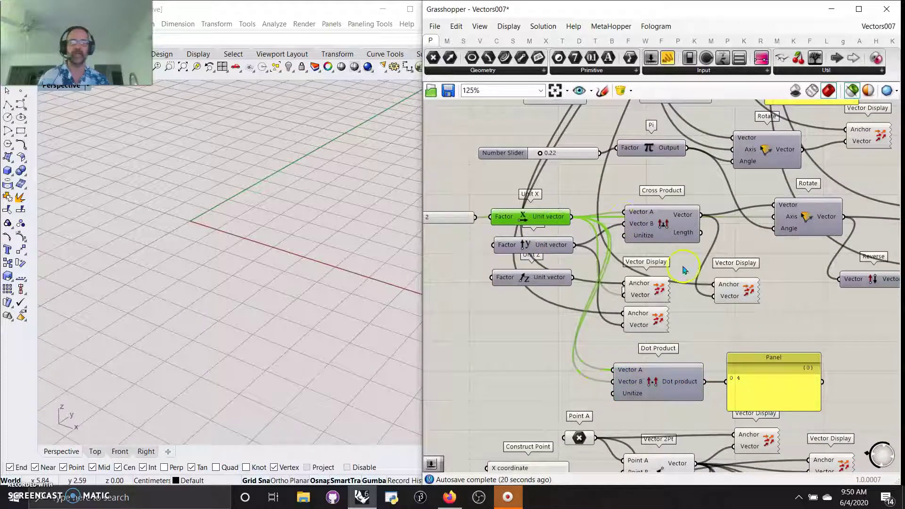
left_click(644, 290)
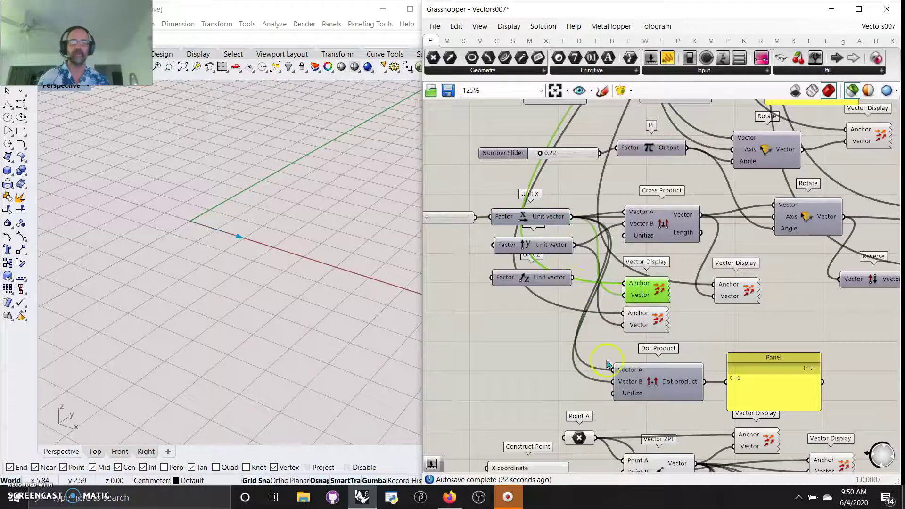
right_click_drag(448, 263, 478, 265)
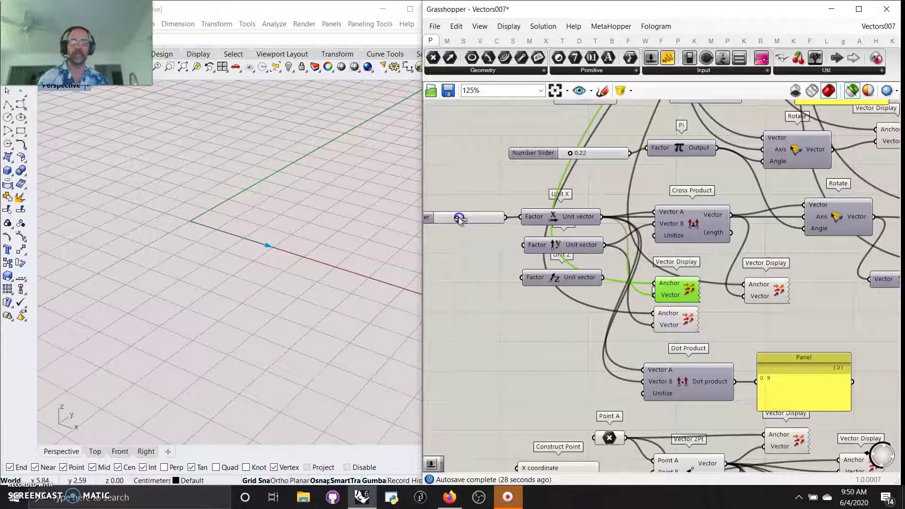
left_click_drag(459, 219, 464, 219)
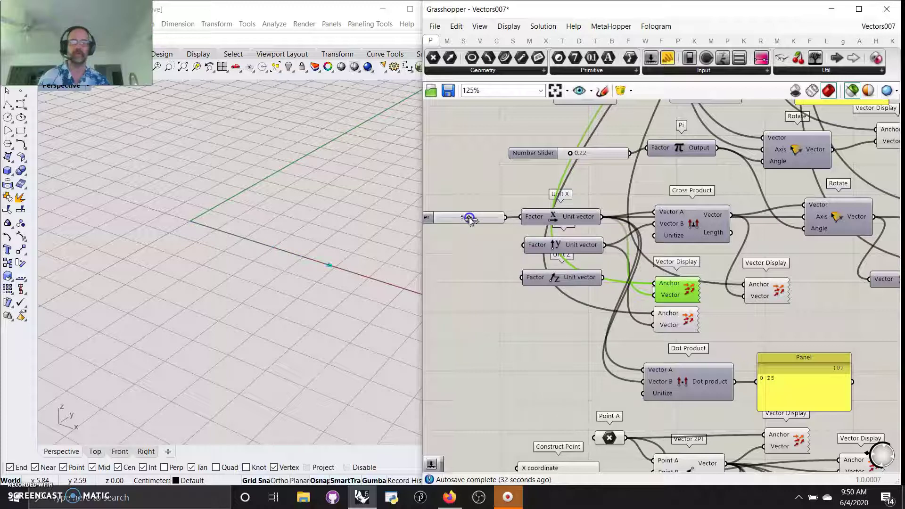
- Nudge the Reverse component slightly and preview the reversed vector and the rotated vector in their Vector Displays
right_click_drag(528, 396, 462, 280)
right_click_drag(694, 220, 612, 191)
right_click_drag(723, 182, 695, 283)
mouse_move(720, 233)
left_mouse_down()
mouse_move(711, 256)
mouse_move(715, 248)
left_mouse_up()
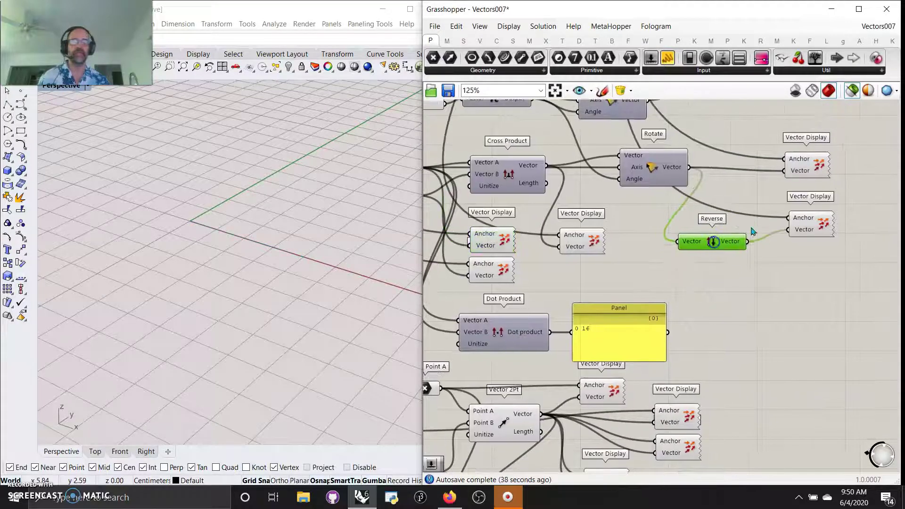
left_click(809, 225)
left_click(807, 172)
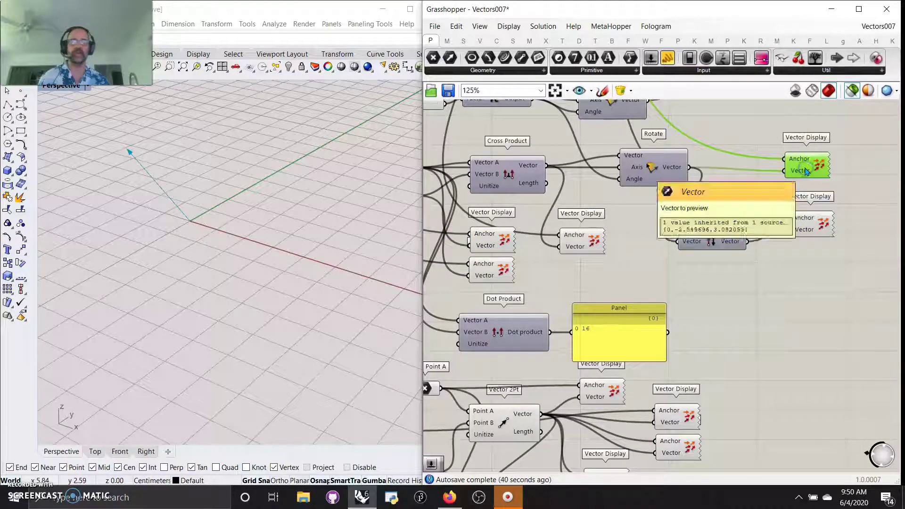
- Align the Reverse component's Vector Display beneath the Rotate component's one, nudge Rotate, and compare both vectors from another angle
left_click_drag(648, 169, 650, 172)
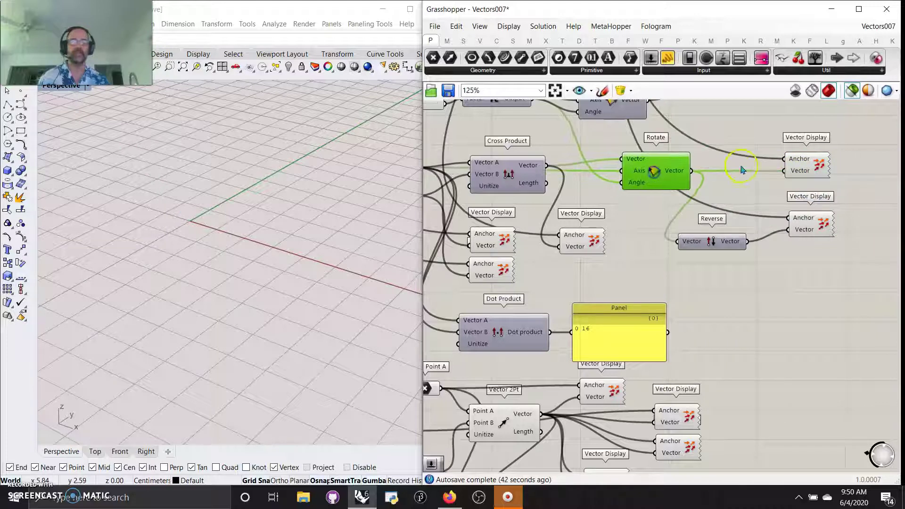
left_click(806, 163)
left_click(796, 230)
left_click(805, 226)
right_click_drag(283, 316, 240, 297)
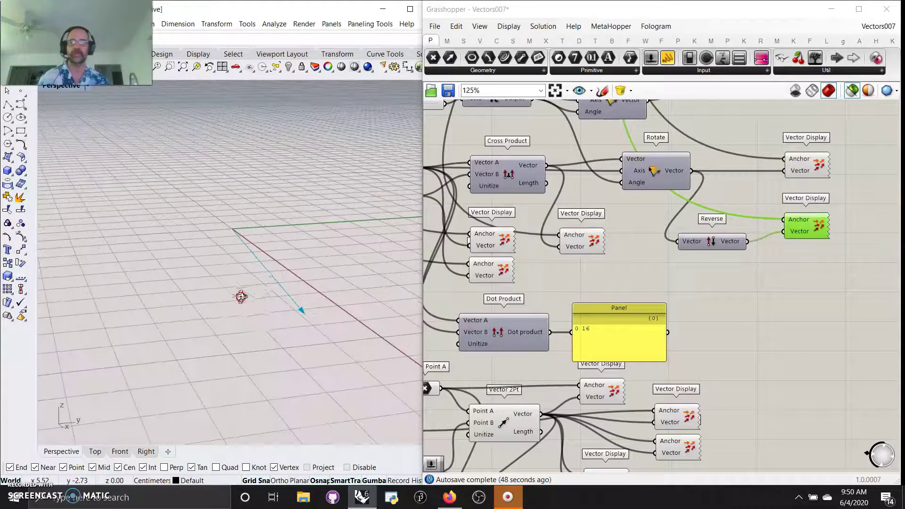
left_click(800, 163)
left_click(811, 225)
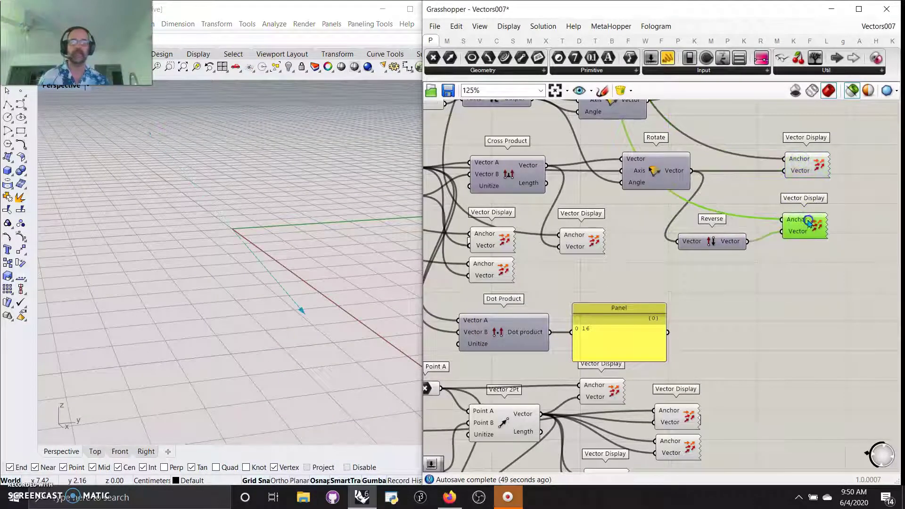
- Examine the upper Vector 2Pt component together with the Point A and Construct Point components feeding it
right_click_drag(747, 332, 853, 238)
right_click_drag(627, 293, 648, 238)
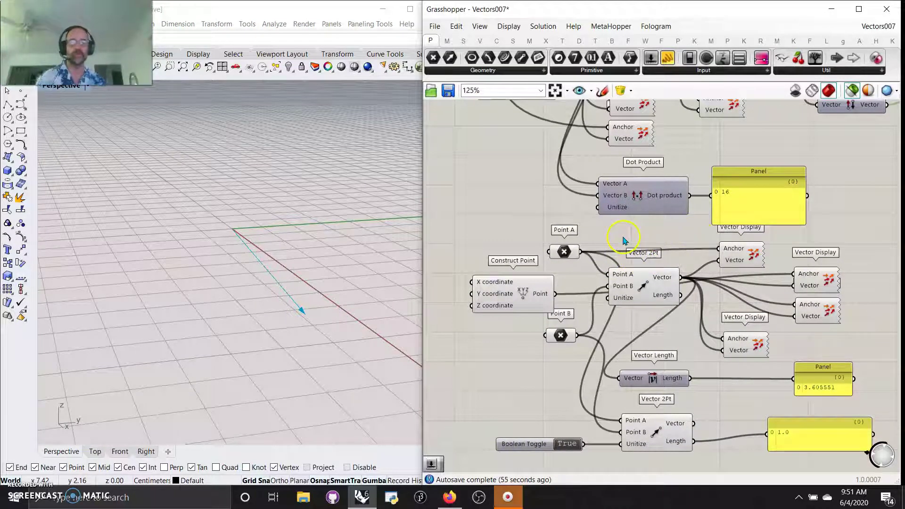
right_click_drag(617, 242, 593, 156)
left_click(503, 209)
left_click(540, 169)
left_click(286, 253)
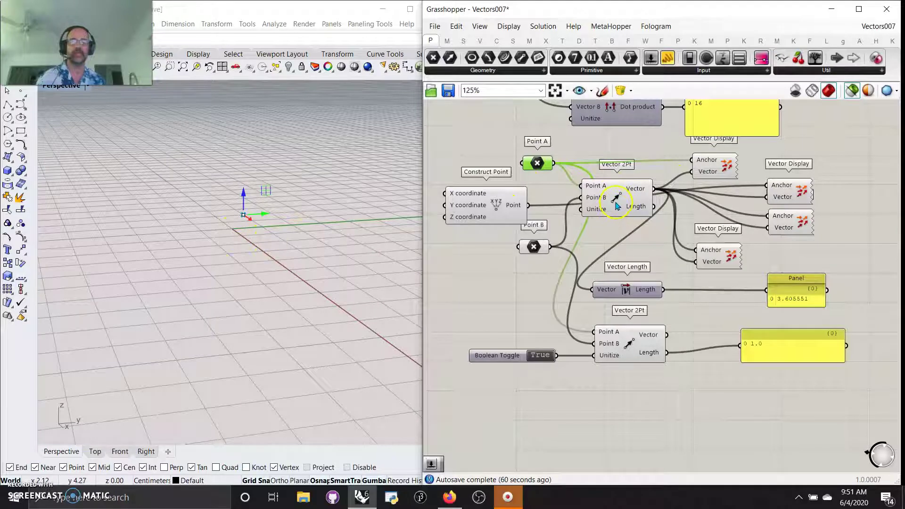
left_click(617, 206)
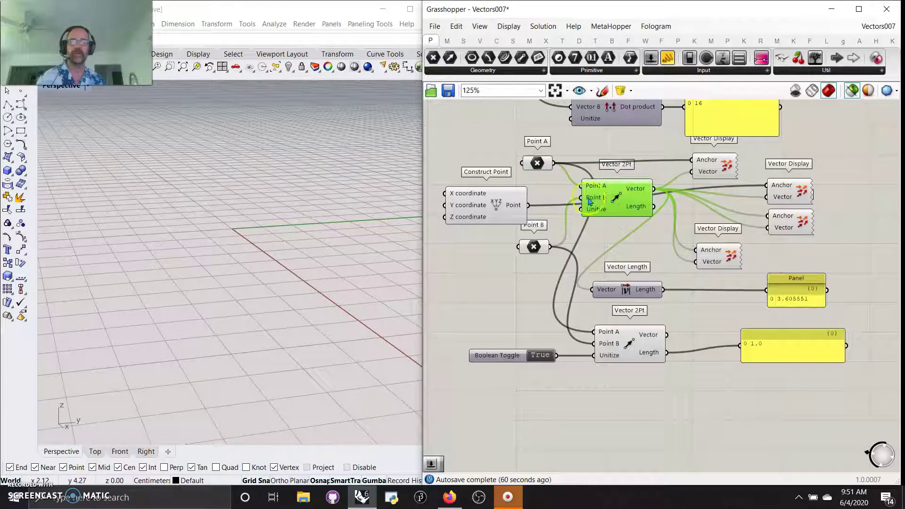
left_click(498, 210)
left_click(536, 164)
left_click(504, 211)
left_click(618, 200)
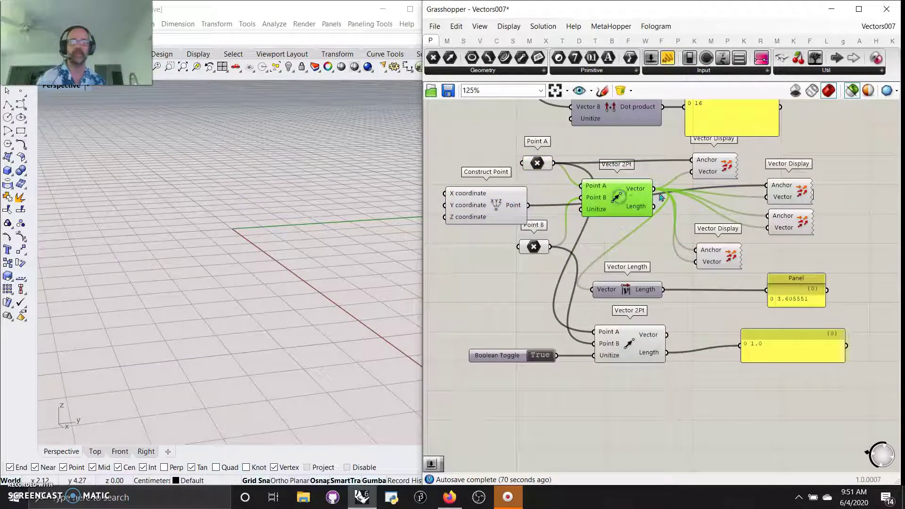
- Preview the two-point vector anchored at the constructed point and at Point A, view it from above, and nudge the Vector 2Pt component
left_click(785, 197)
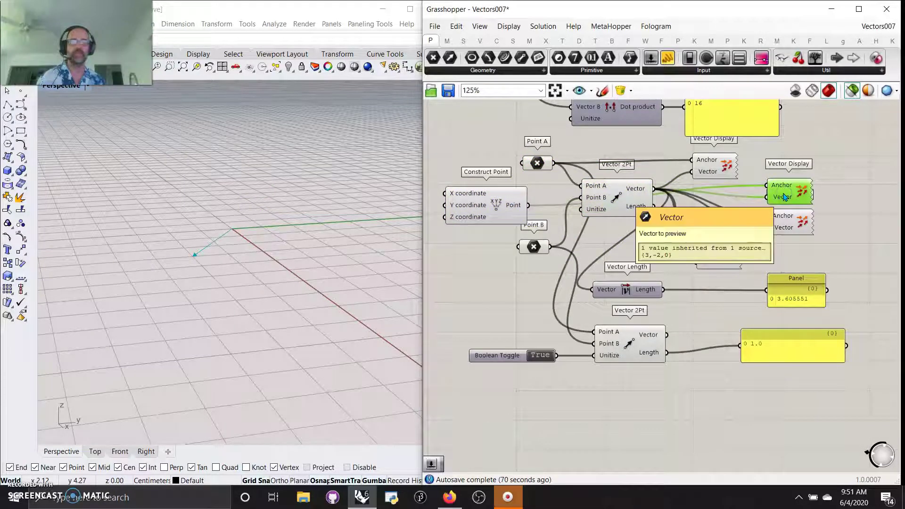
left_click(714, 170)
right_click_drag(330, 283, 372, 370)
left_click(623, 203)
left_click_drag(623, 202, 632, 206)
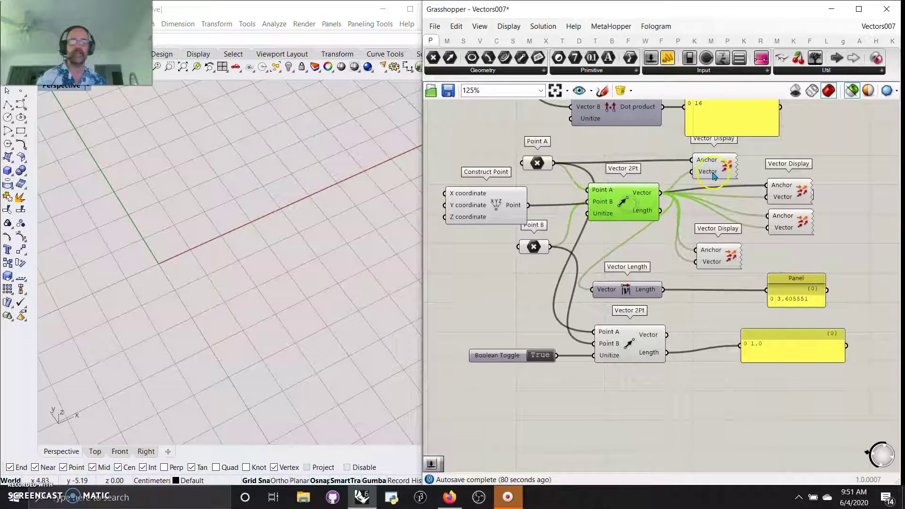
- Check Point A and the constructed point, preview the vector anchored at Point A and at its own coordinates, and nudge the lowest Vector Display
left_click(537, 165)
left_click(497, 211)
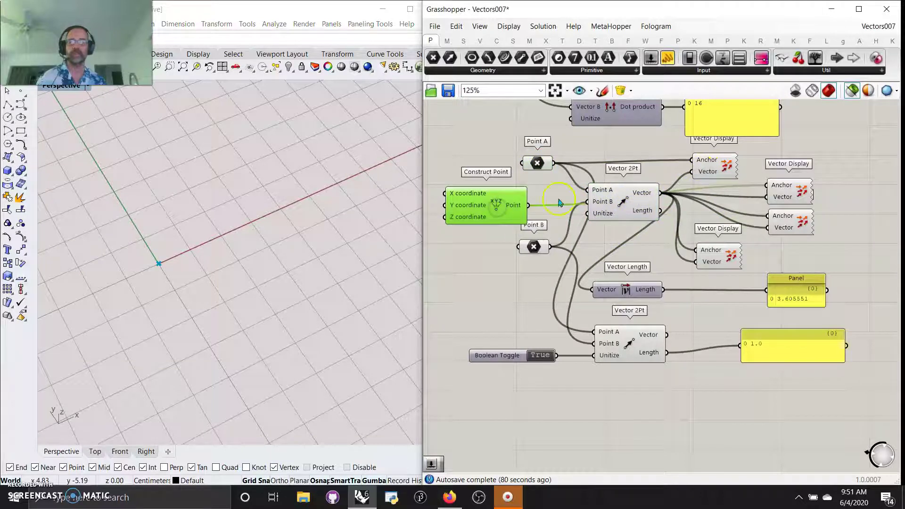
left_click(713, 166)
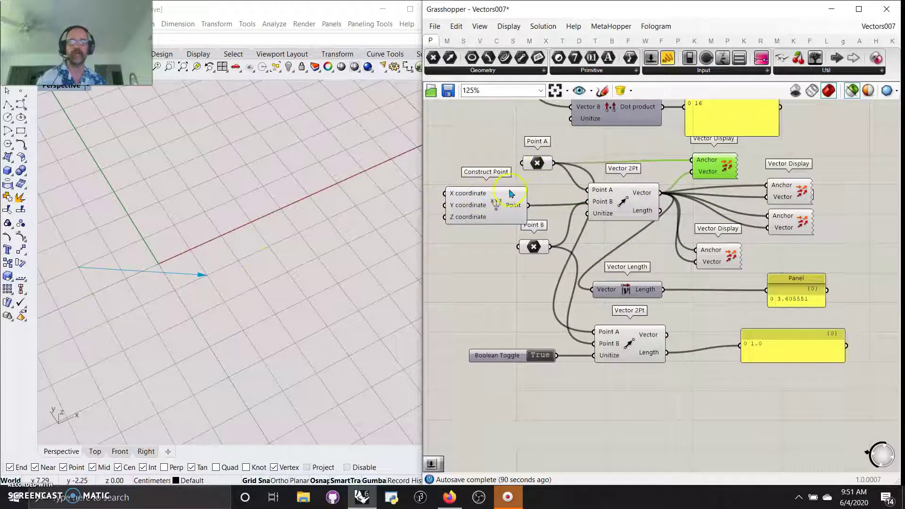
left_click(721, 259)
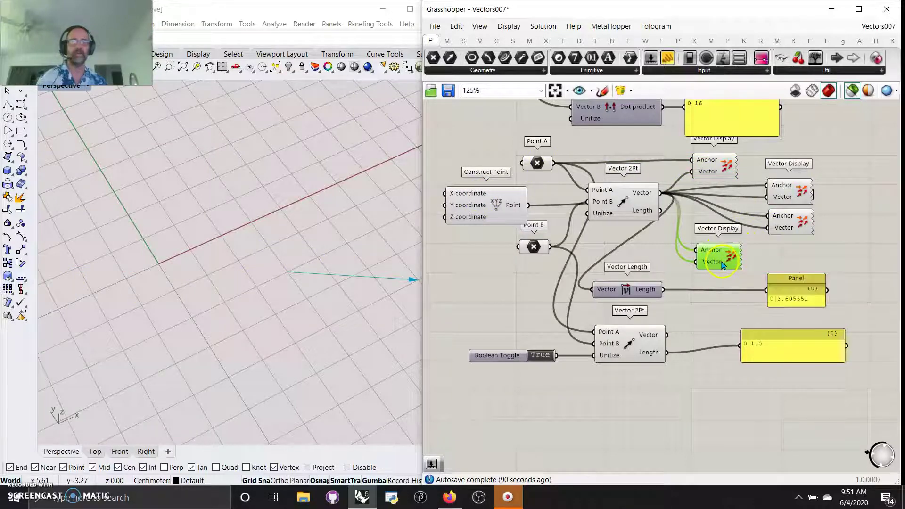
left_click_drag(721, 264, 729, 262)
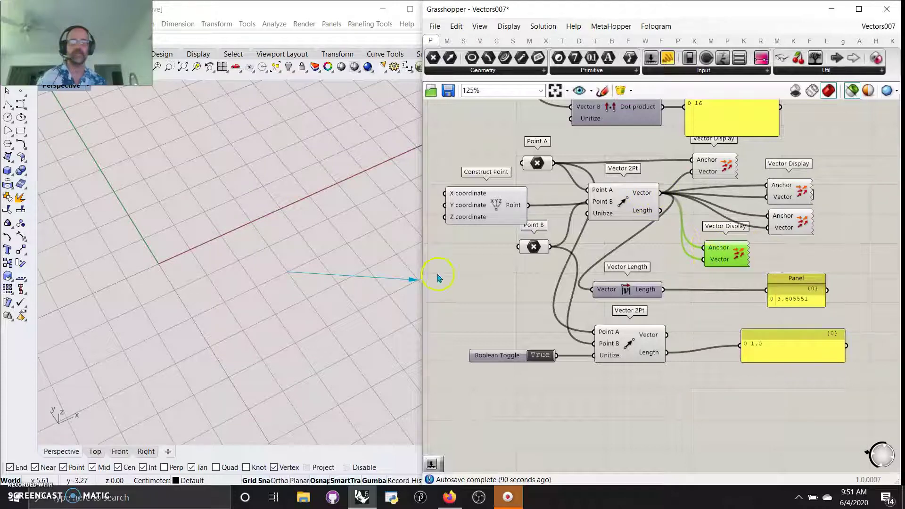
- Compare the Vector Displays anchored at Point A, the vector's coordinates and the constructed point, and move the last one slightly up
left_click(727, 178)
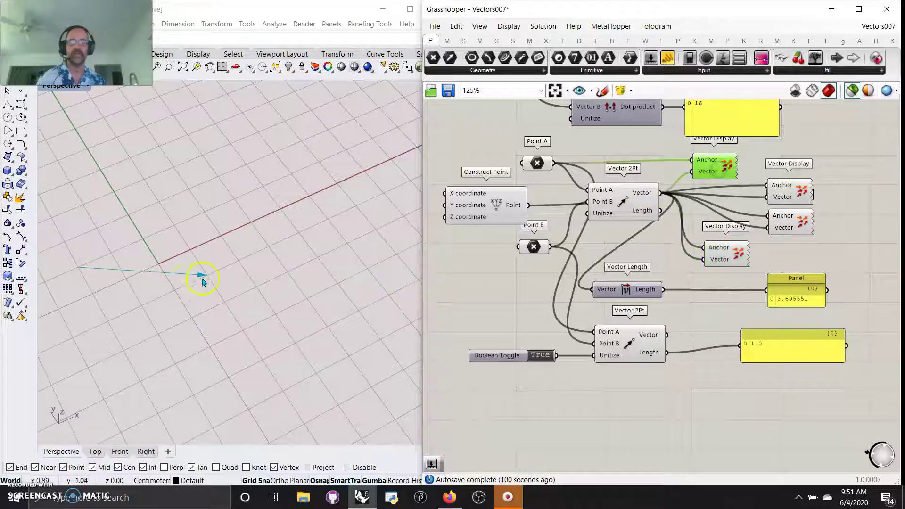
left_click(724, 246)
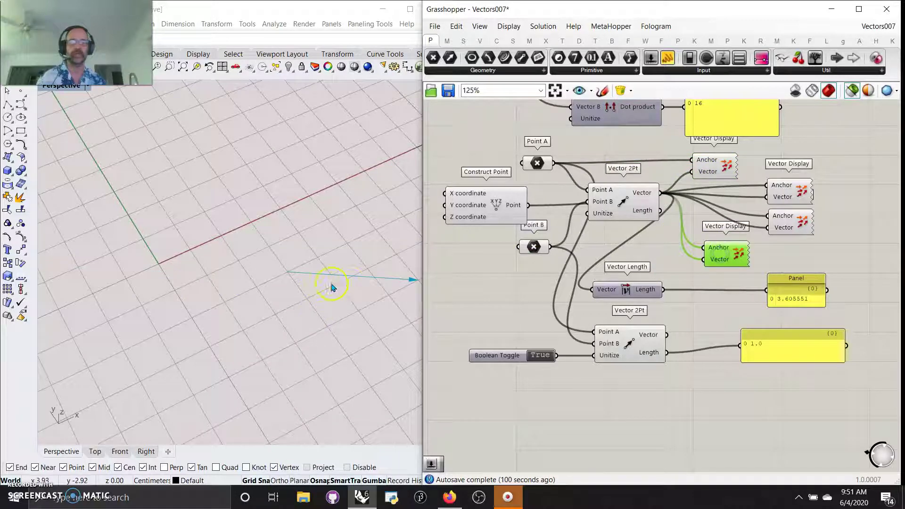
left_click(789, 199)
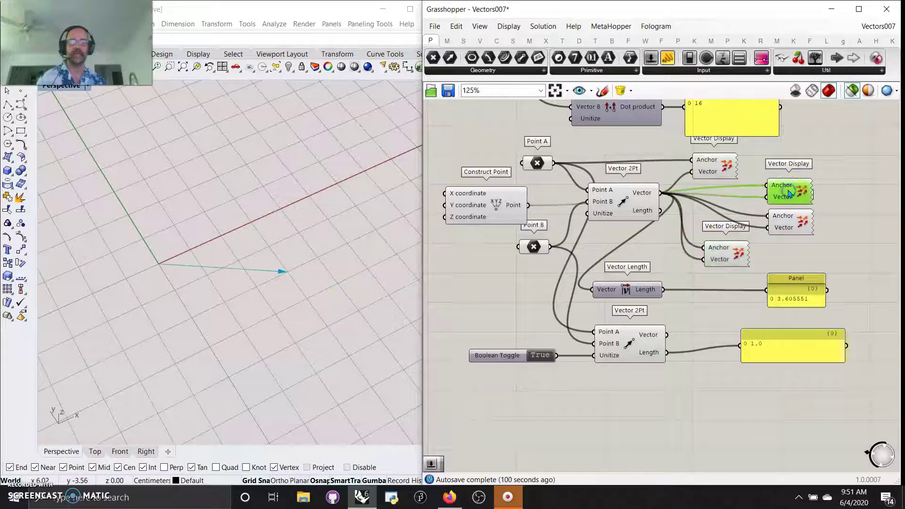
mouse_move(776, 192)
left_mouse_down()
mouse_move(778, 156)
mouse_move(781, 185)
left_mouse_up()
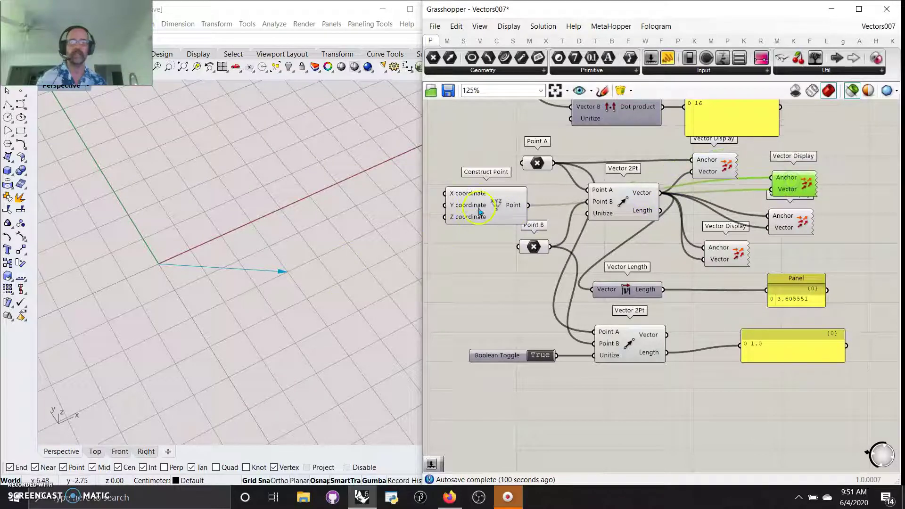
- Compare the locations of Point A and the constructed point with the vector previews anchored at the constructed point and at the vector's coordinates
left_click(539, 164)
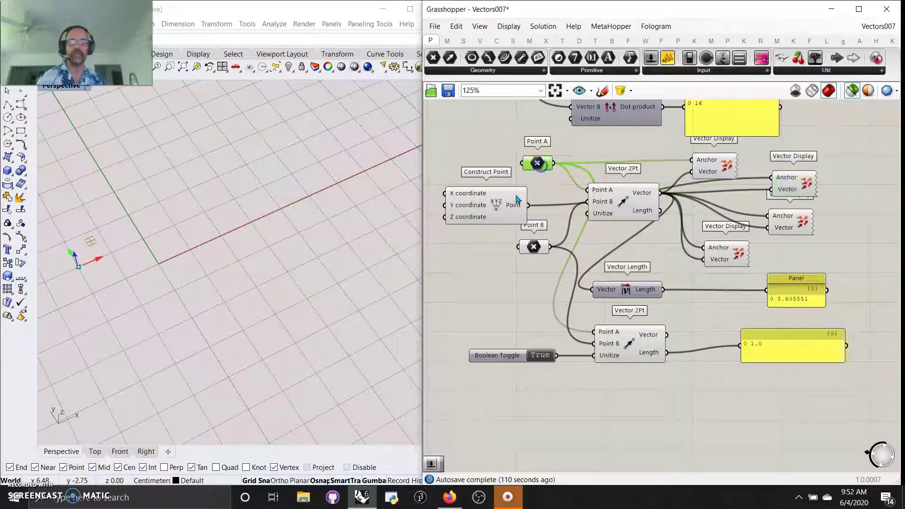
left_click(500, 207)
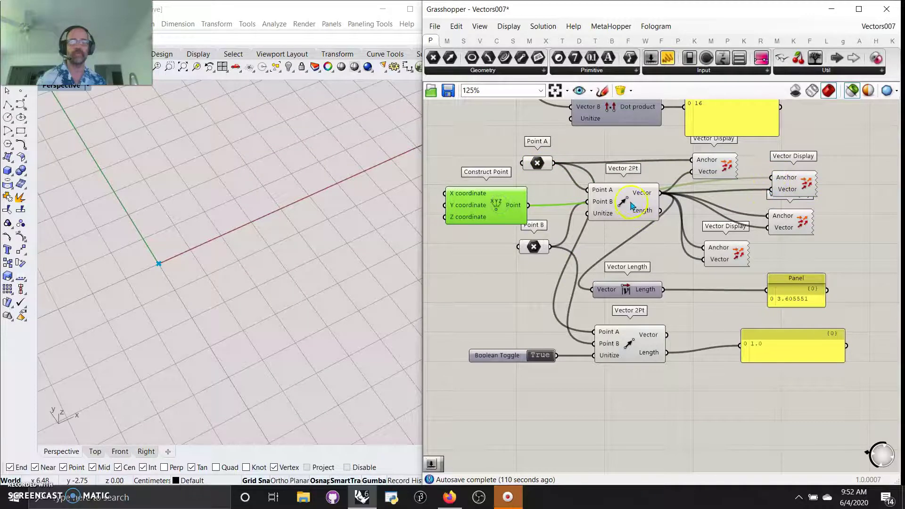
left_click(788, 186)
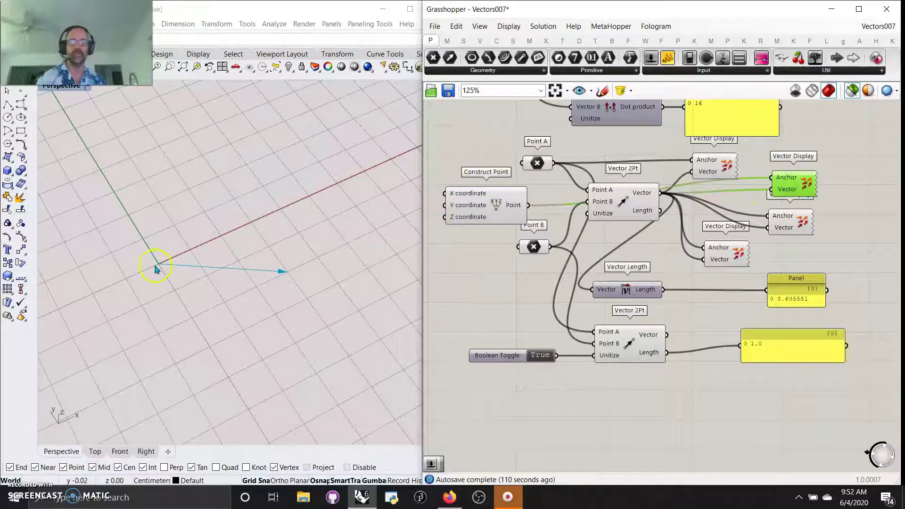
left_click(795, 226)
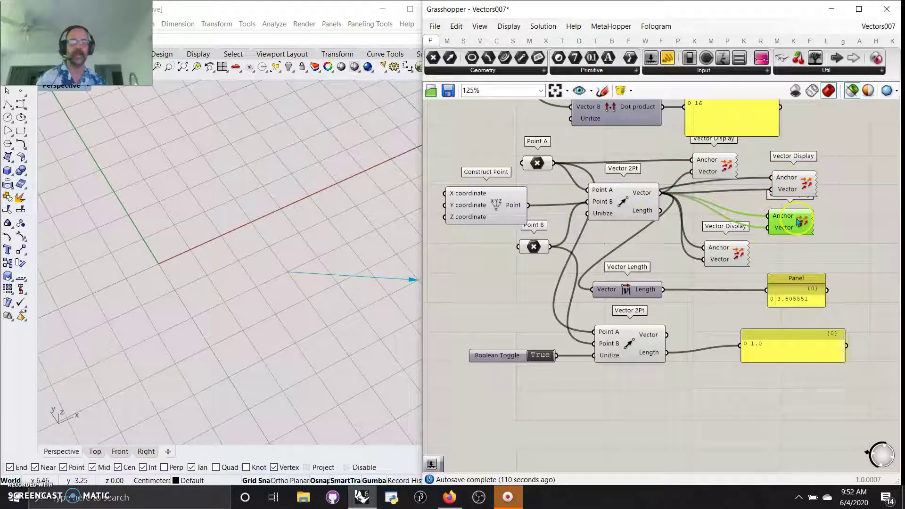
left_click_drag(537, 162, 535, 163)
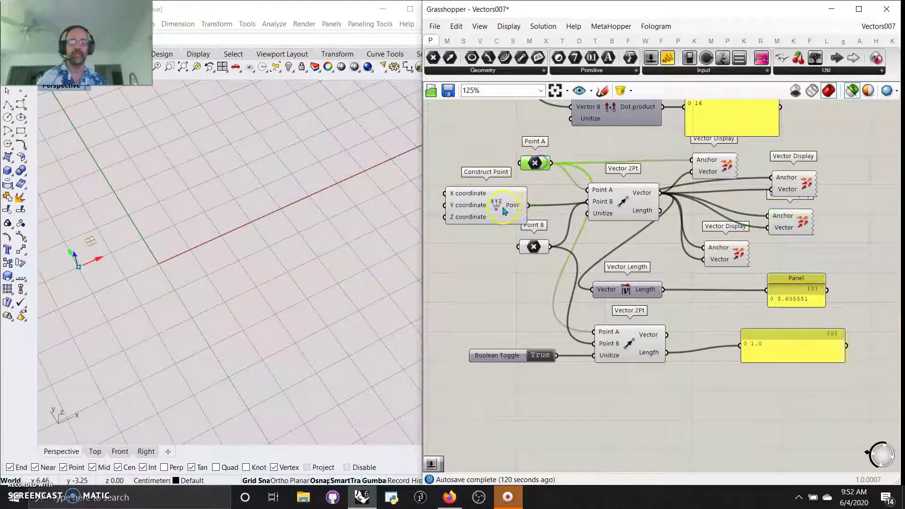
left_click(503, 206)
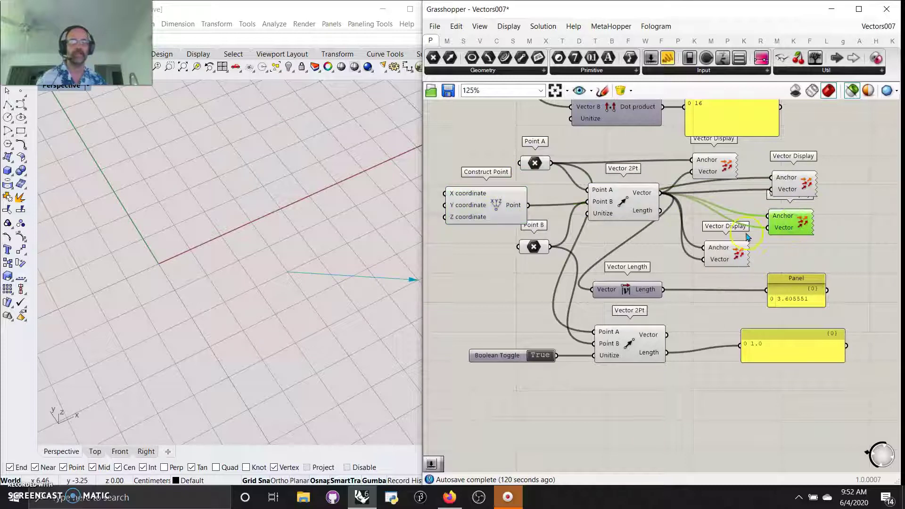
- Move Point B clear below the Construct Point component and shift Construct Point slightly away from Vector 2Pt
right_click_drag(705, 322, 703, 295)
left_click(533, 220)
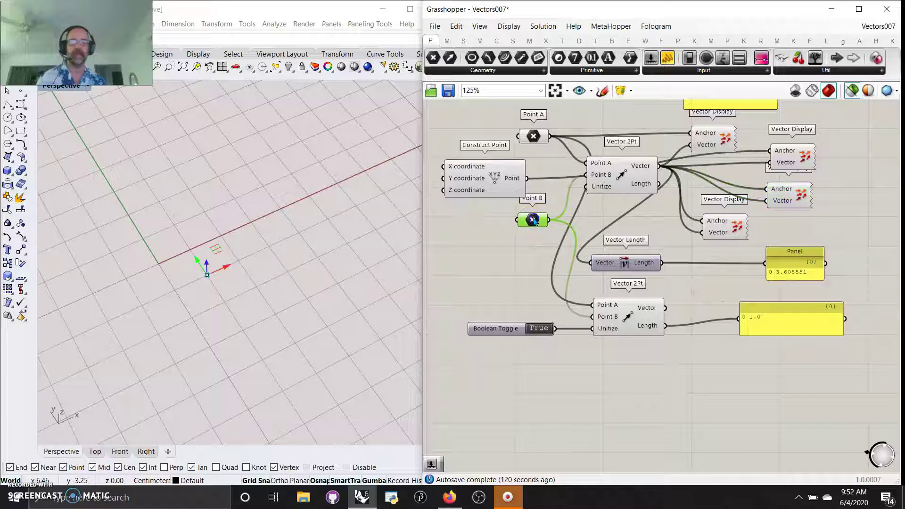
left_click_drag(534, 222, 489, 257)
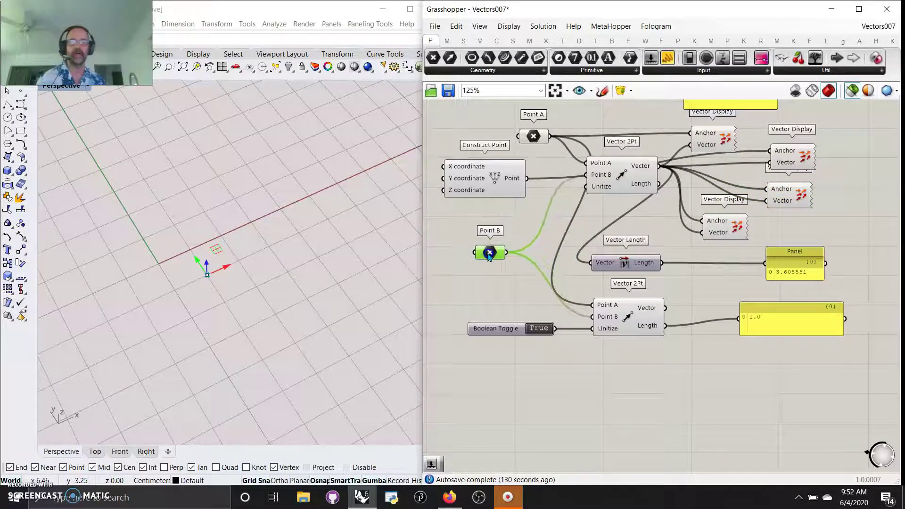
left_click(496, 178)
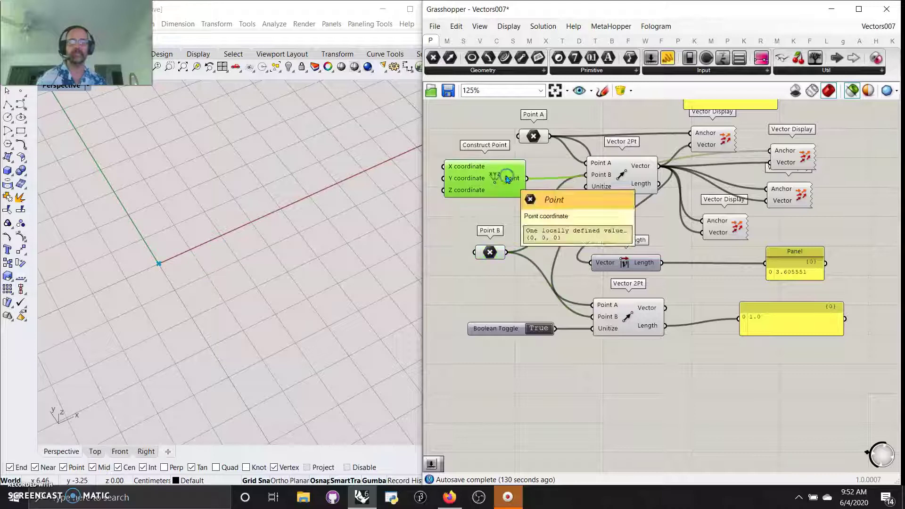
mouse_move(493, 180)
left_mouse_down()
mouse_move(488, 166)
mouse_move(482, 173)
left_mouse_up()
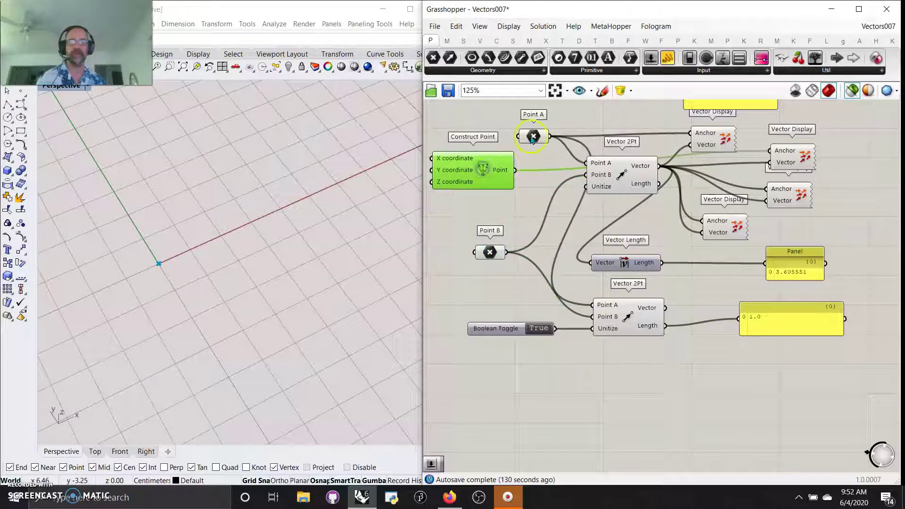
- Check Point B and Point A, and move the Vector Length and lower Vector 2Pt components closer to their panels
left_click(490, 250)
left_click(529, 141)
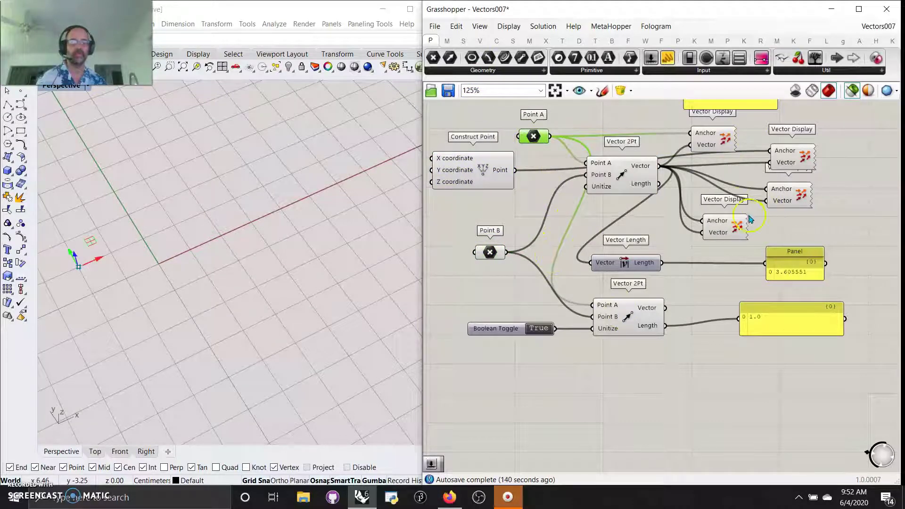
left_click_drag(641, 268, 669, 265)
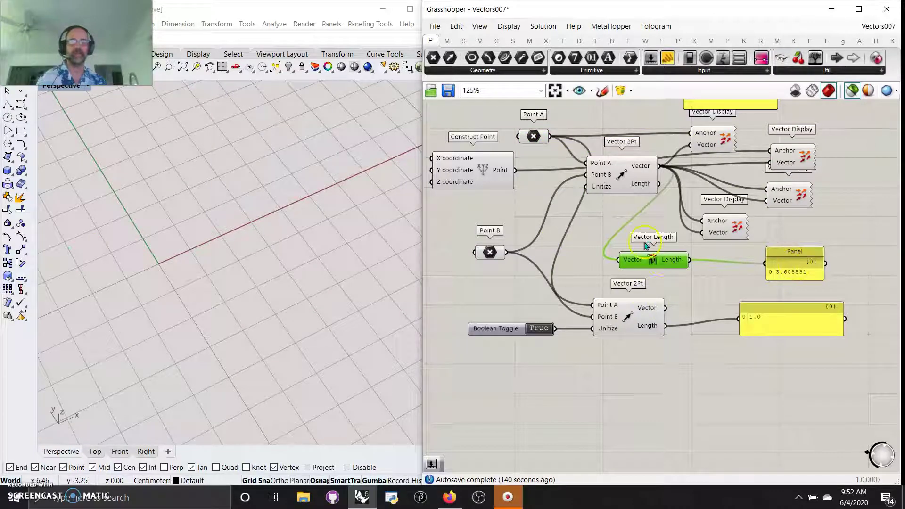
left_click_drag(623, 324, 654, 313)
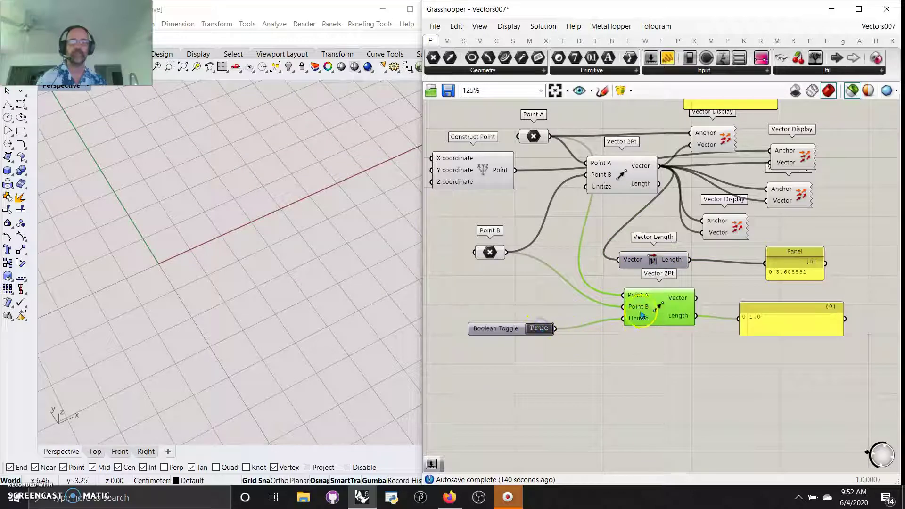
- Copy the lowest Vector Display below the lower Vector 2Pt and wire that component's Vector output into the copy
left_click(717, 234)
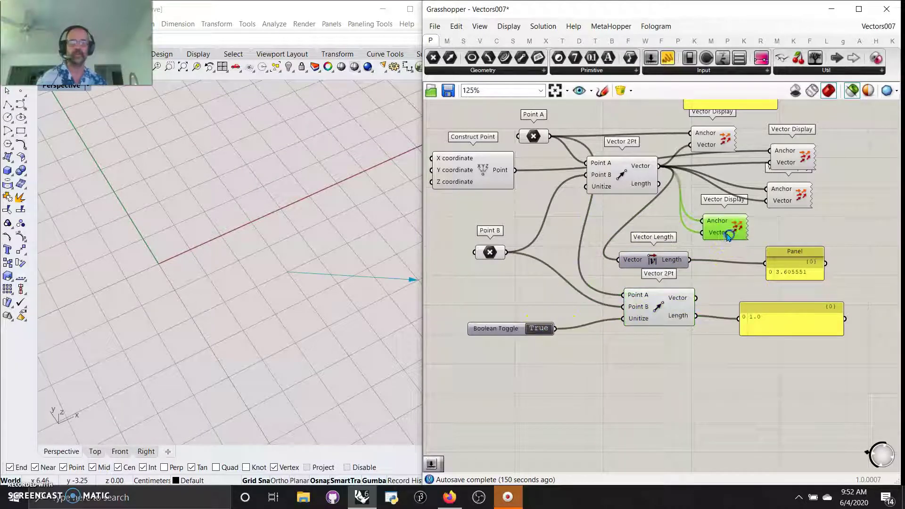
left_click_drag(718, 234, 733, 379)
left_click_drag(696, 297, 716, 380)
left_click(635, 308)
- Switch the Unitize Boolean Toggle between False and True to compare the vector's length and preview, ending on True
left_click(544, 329)
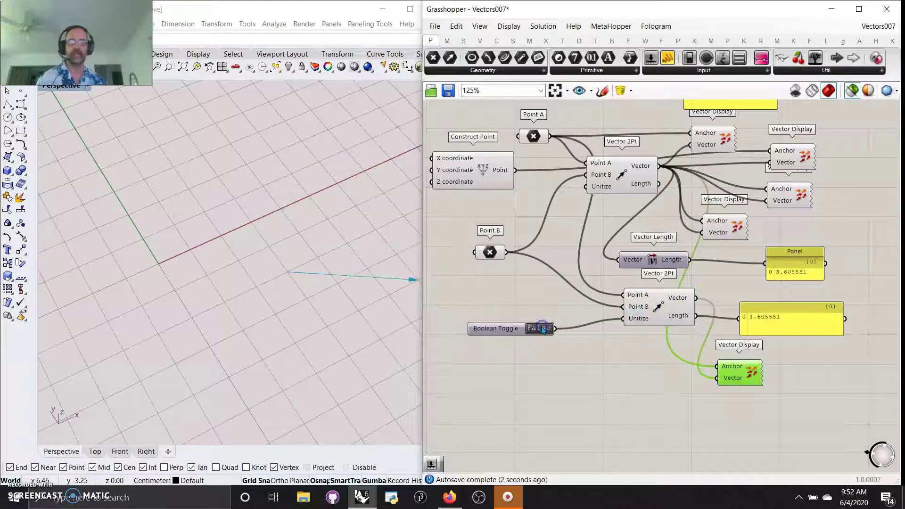
right_click_drag(311, 281, 315, 289)
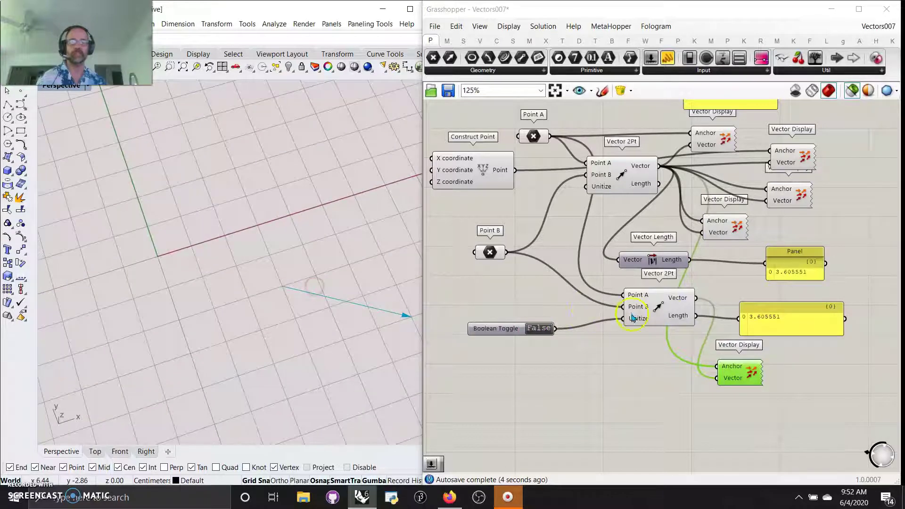
left_click(542, 328)
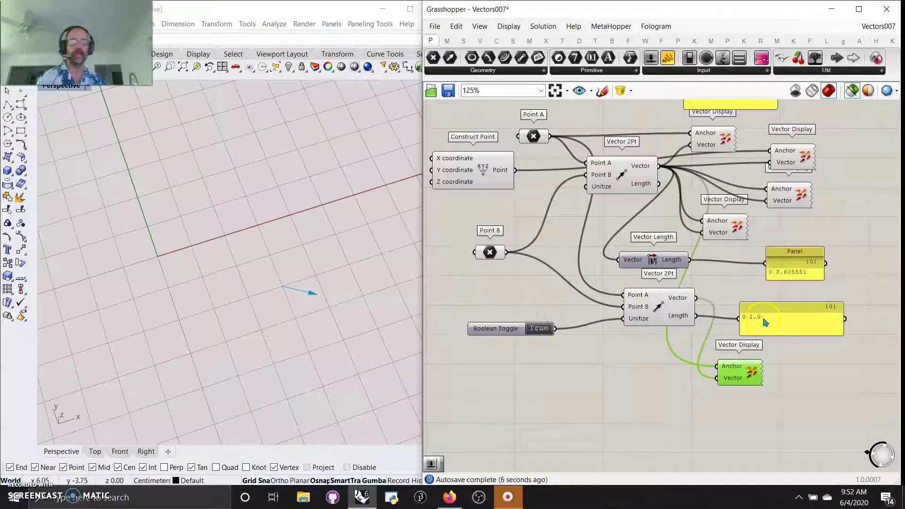
left_click(536, 330)
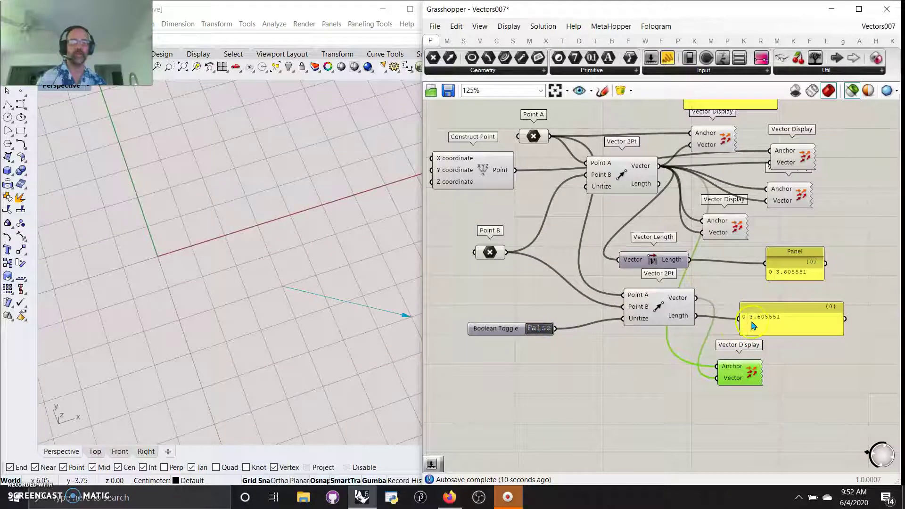
left_click(536, 331)
- Group all of the vector example components beside the existing cyan group
scroll(633, 365, "down", 8)
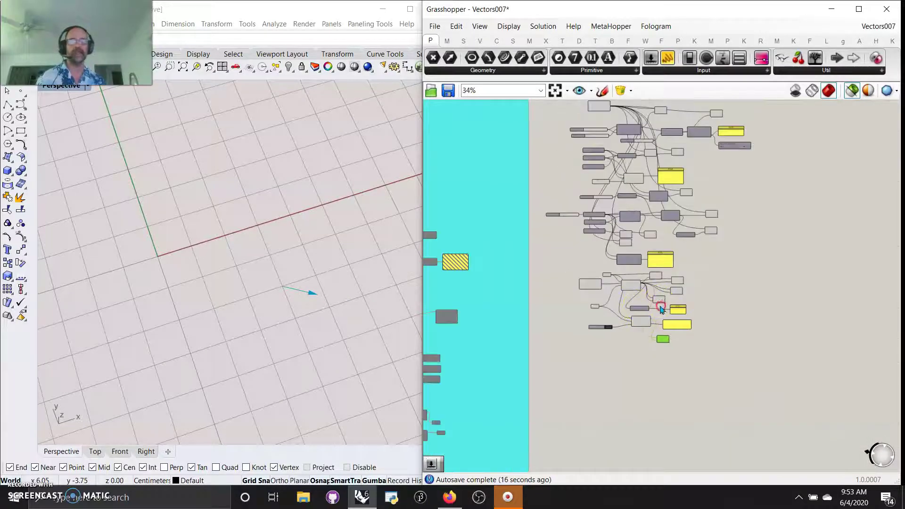
right_click_drag(662, 310, 657, 363)
left_click_drag(778, 421, 538, 145)
right_click(543, 126)
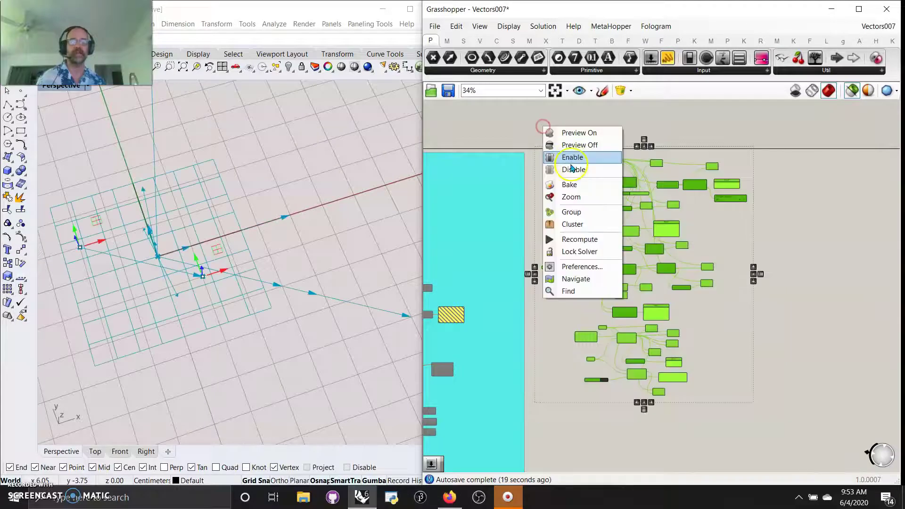
left_click(570, 215)
- Change the new vector examples group's colour from the default to bright cyan, matching the neighbouring group, and clear the selection
right_click(697, 343)
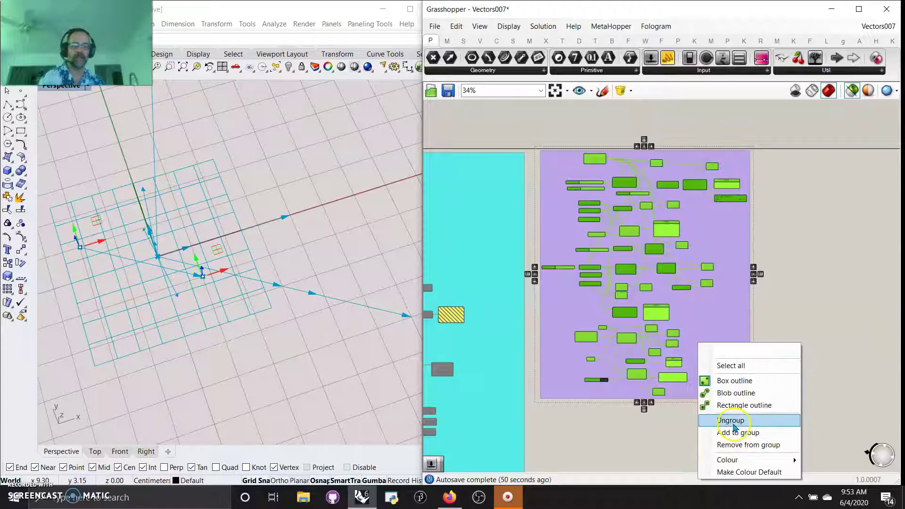
mouse_move(736, 460)
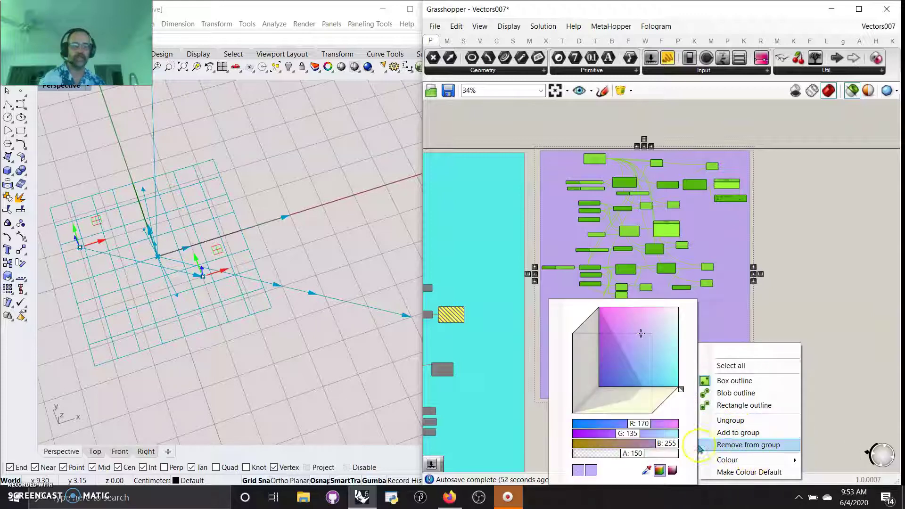
key("Escape")
right_click(706, 379)
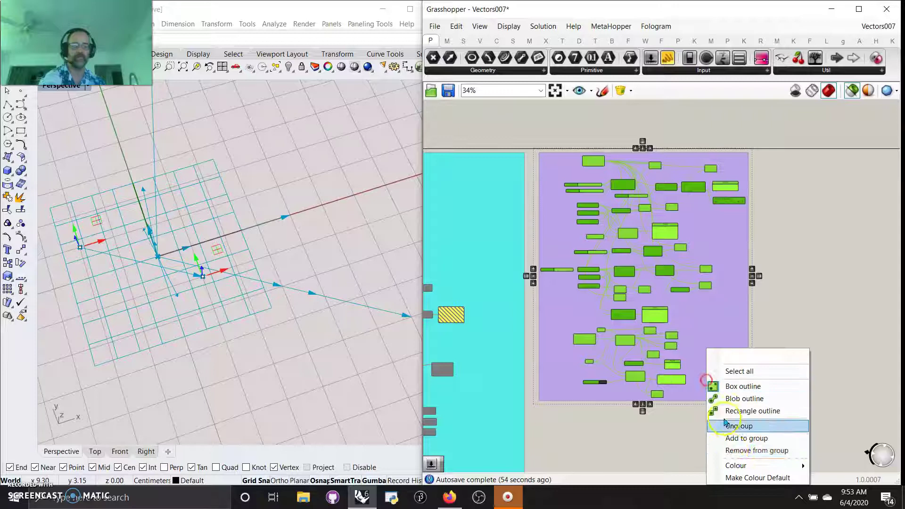
mouse_move(736, 467)
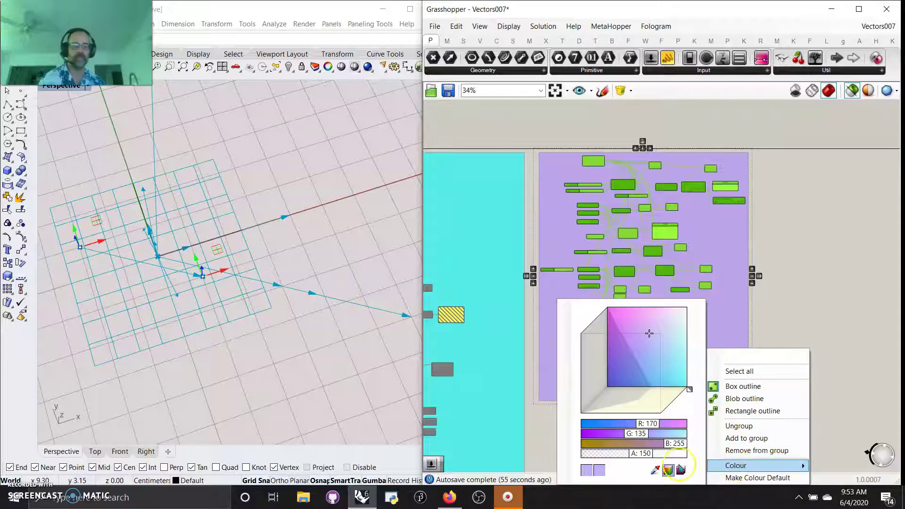
left_click(670, 389)
left_click(827, 277)
- Bring all of the definition's groups into view and save the Vectors007 file
scroll(551, 273, "down", 3)
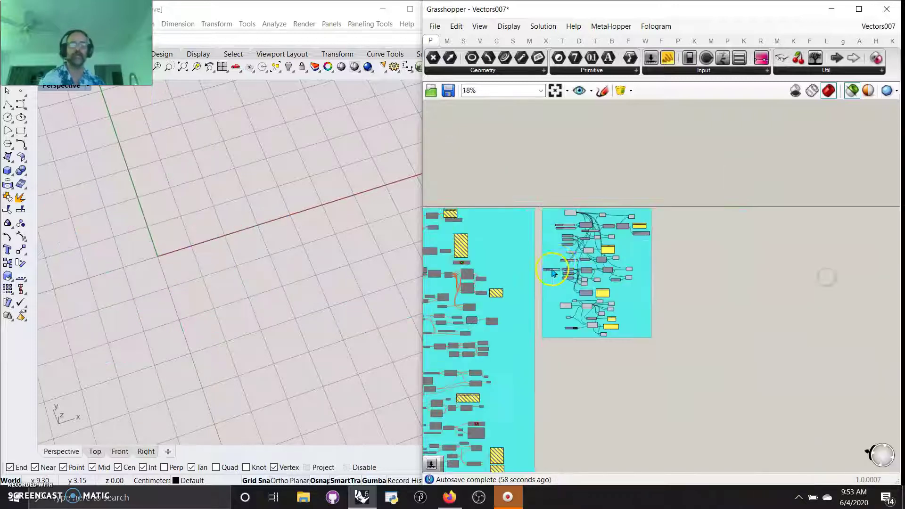
scroll(584, 267, "down", 5)
right_click_drag(571, 311, 729, 301)
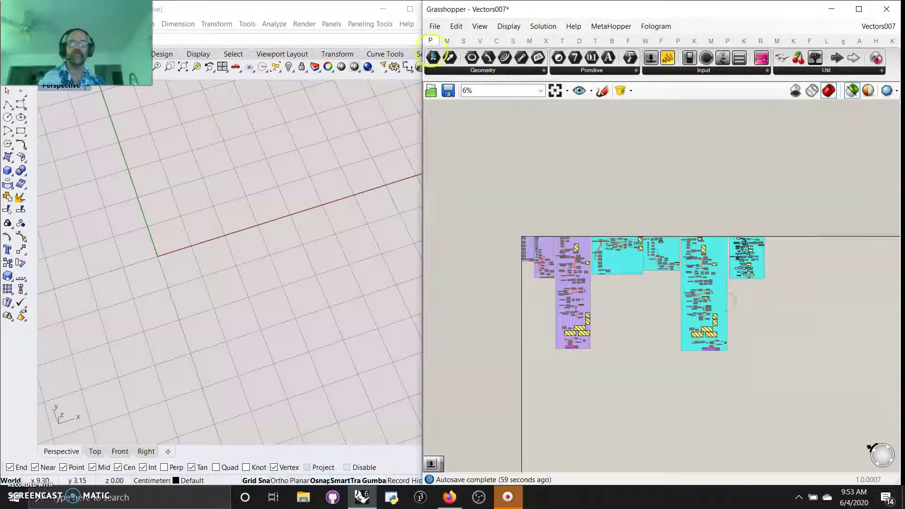
left_click(432, 26)
left_click(455, 86)
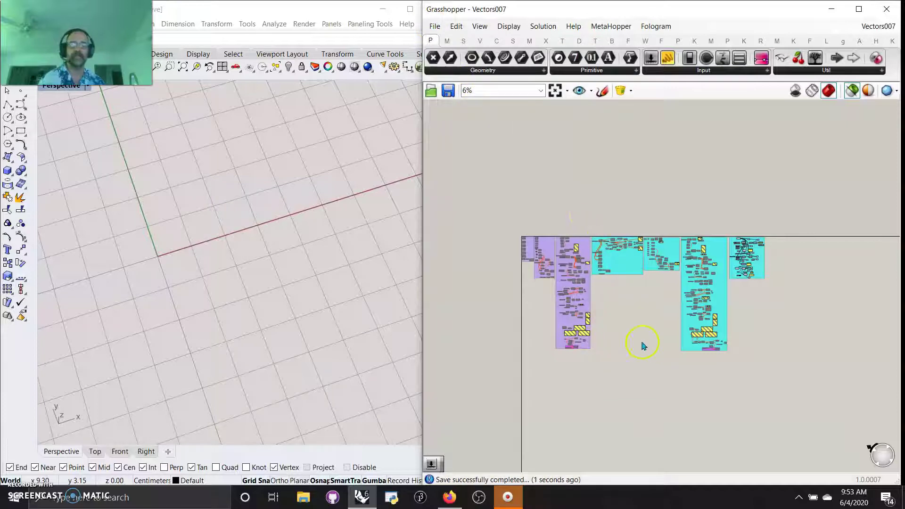
left_click(496, 40)
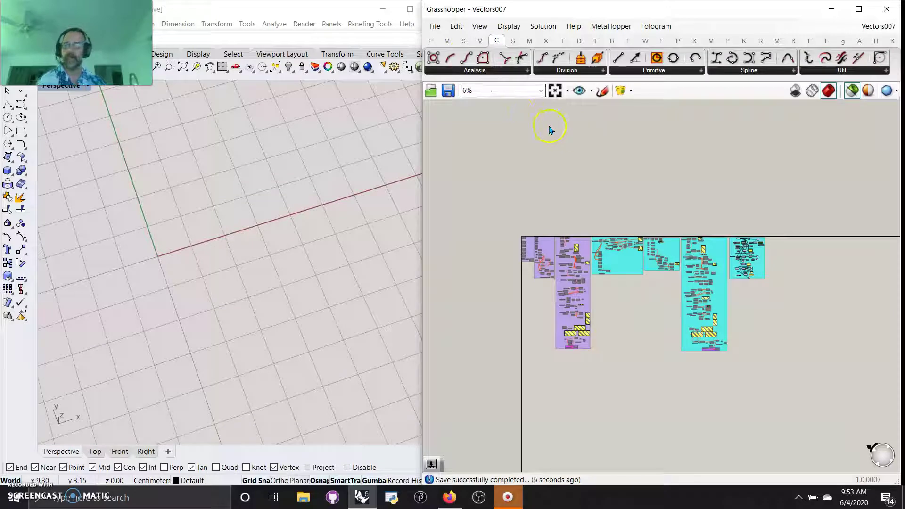
left_click(496, 71)
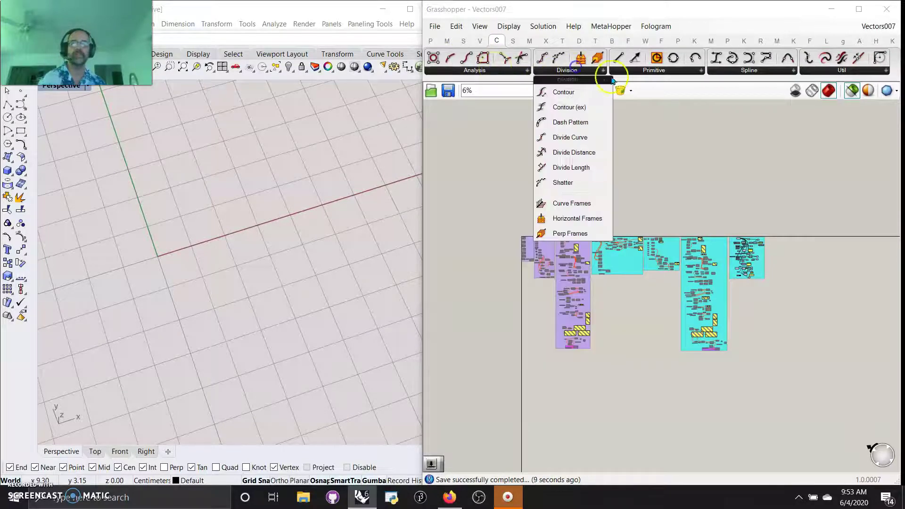
left_click(664, 70)
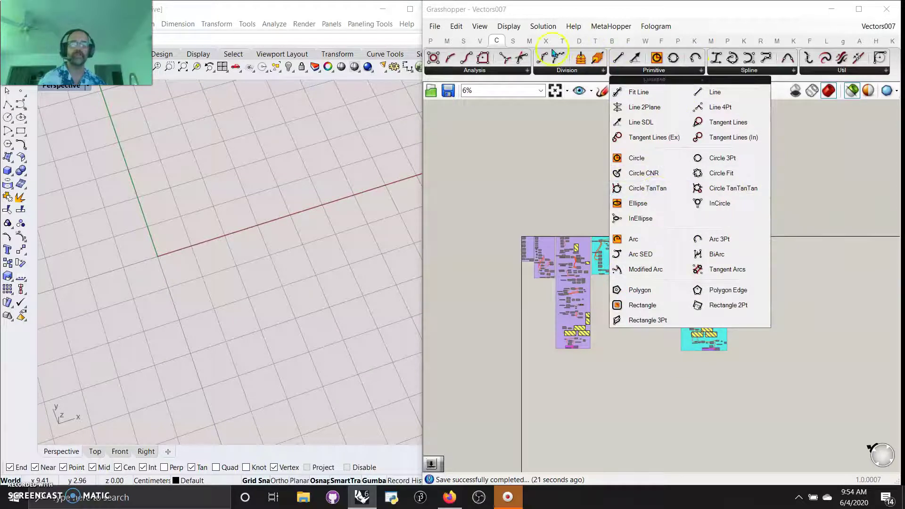
left_click(513, 41)
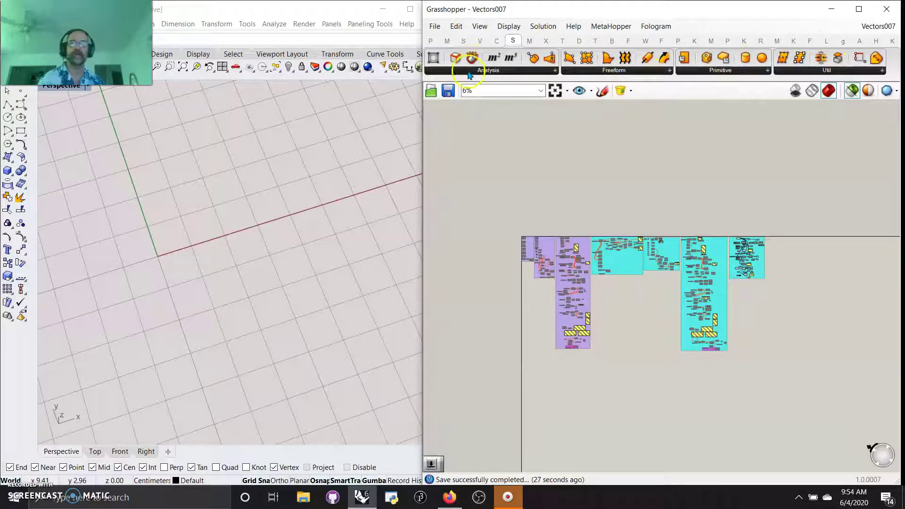
left_click(495, 42)
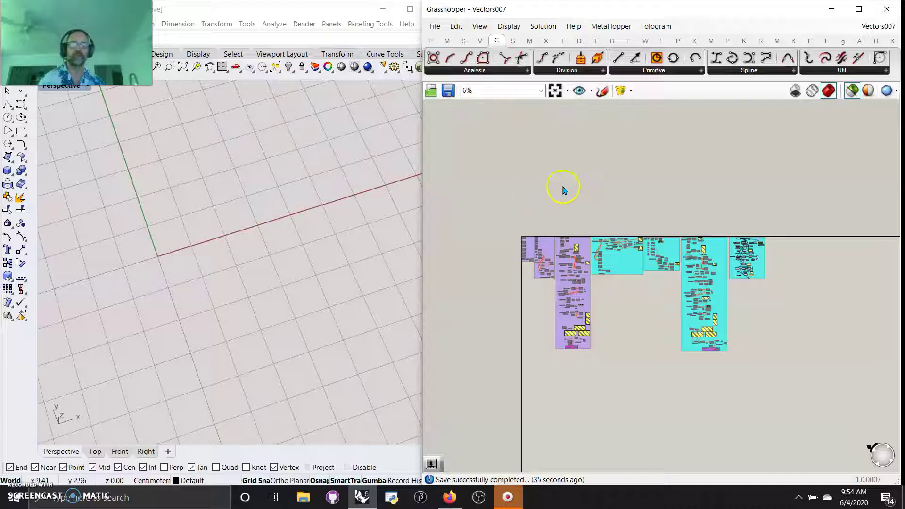
left_click(555, 90)
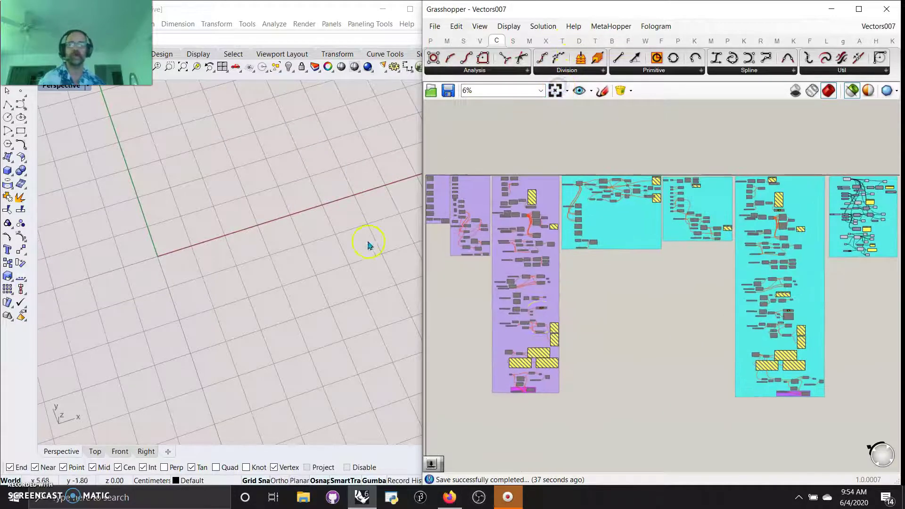
right_click_drag(256, 304, 137, 189)
right_click_drag(252, 168, 220, 213)
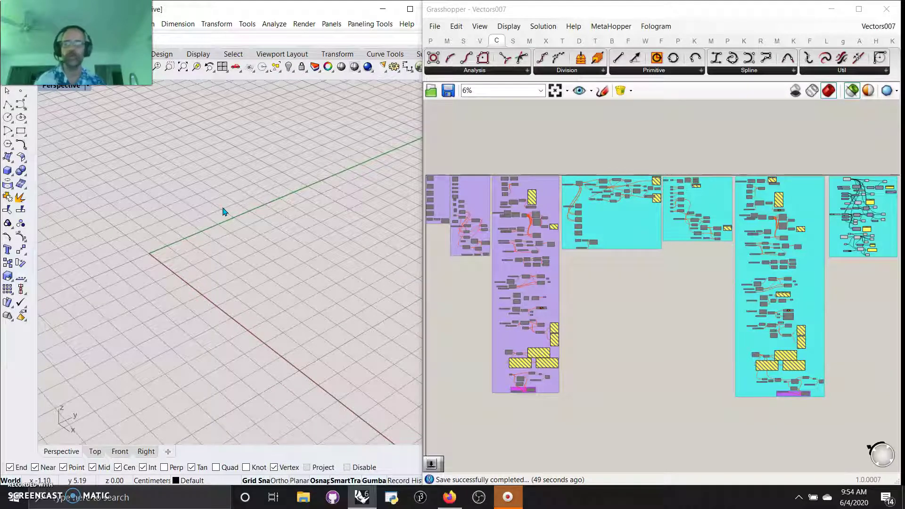
right_click_drag(306, 300, 297, 275)
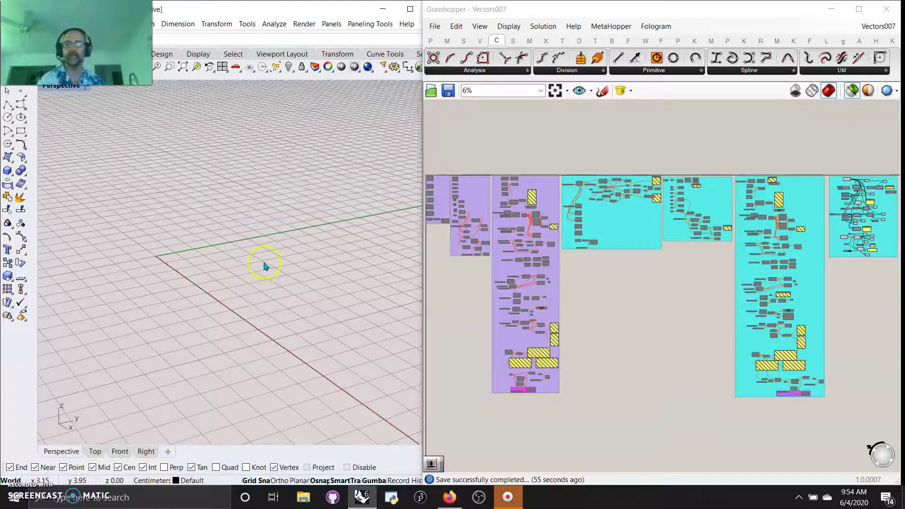